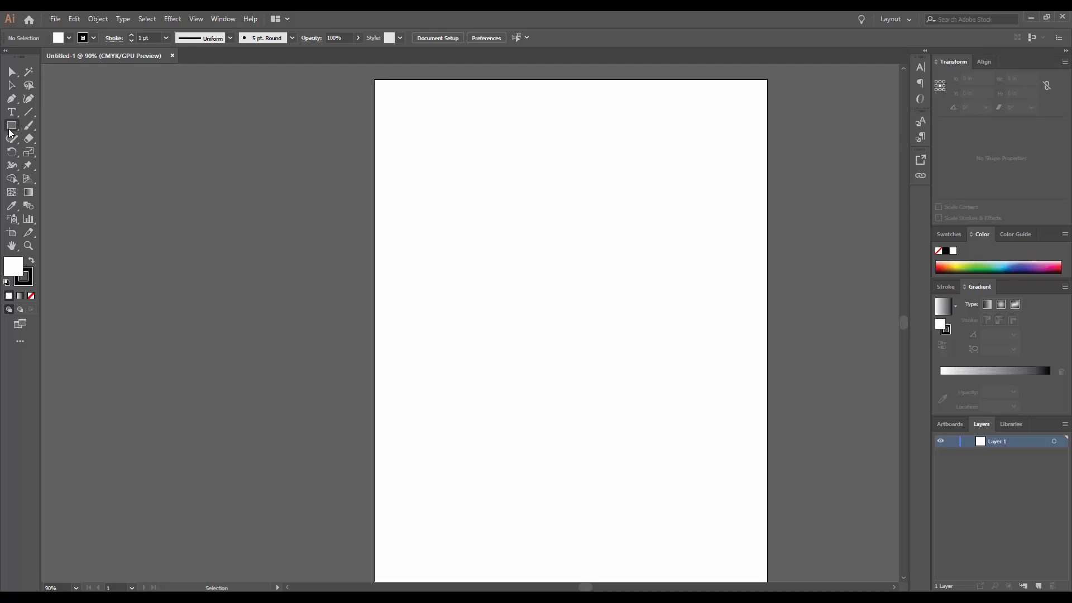
- Draw a rectangle about 5.39 in wide and 2.62 in high in the upper-left part of the artboard
left_click(11, 130)
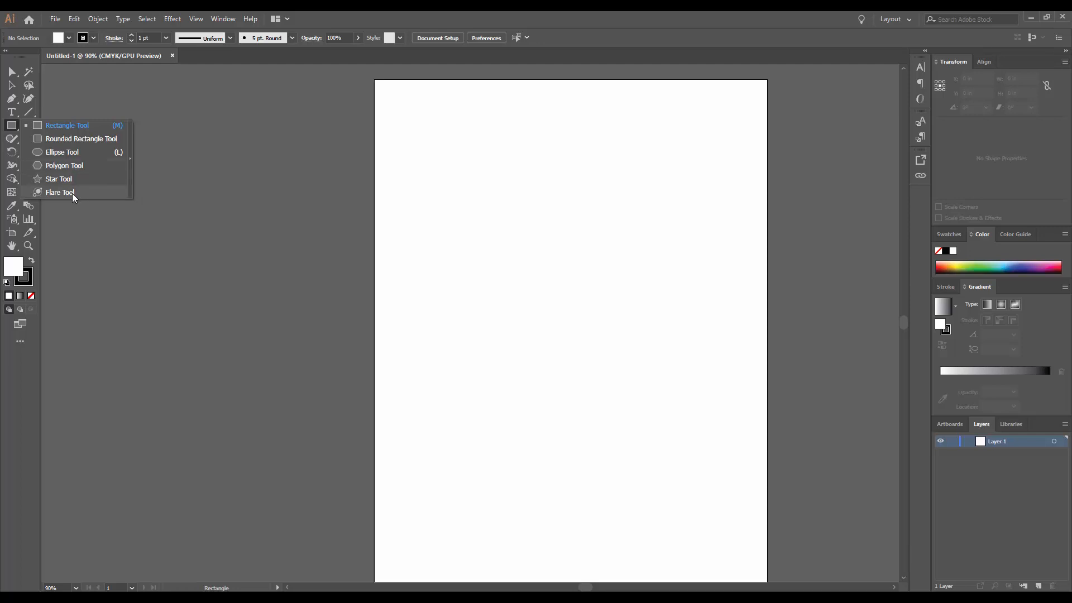
left_click(79, 128)
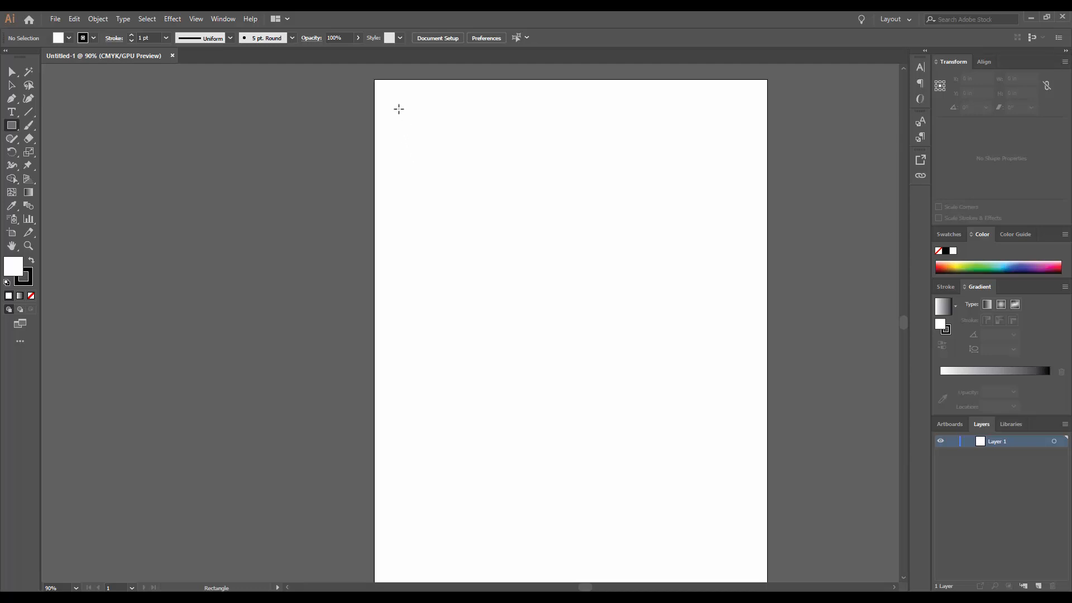
left_click_drag(399, 109, 648, 229)
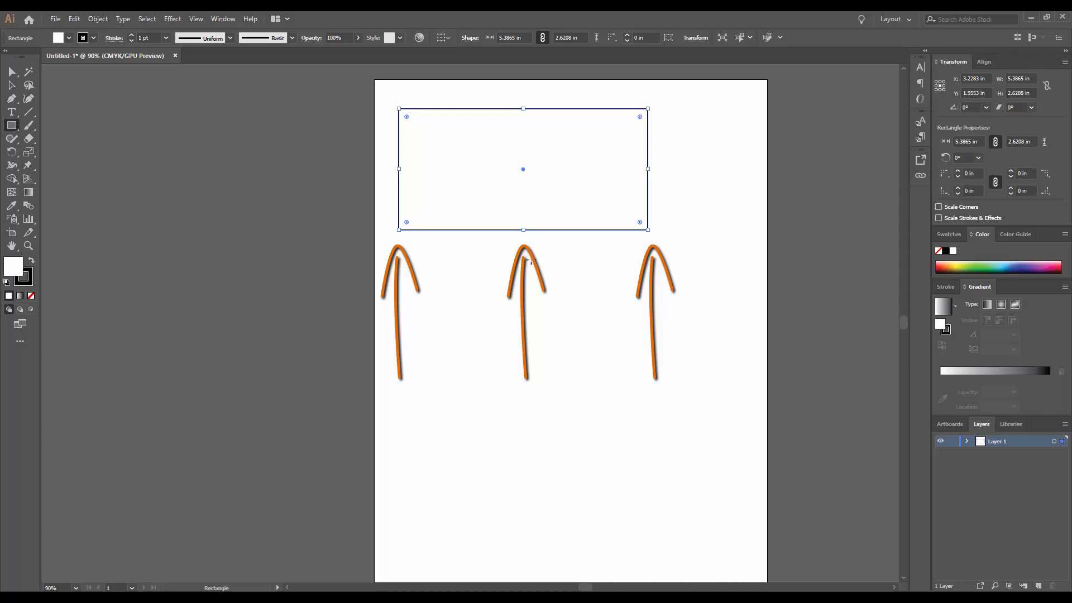
- Resize the rectangle to about 6.1 in wide and 3.03 in high, and move it slightly up the artboard
left_click_drag(523, 230, 524, 295)
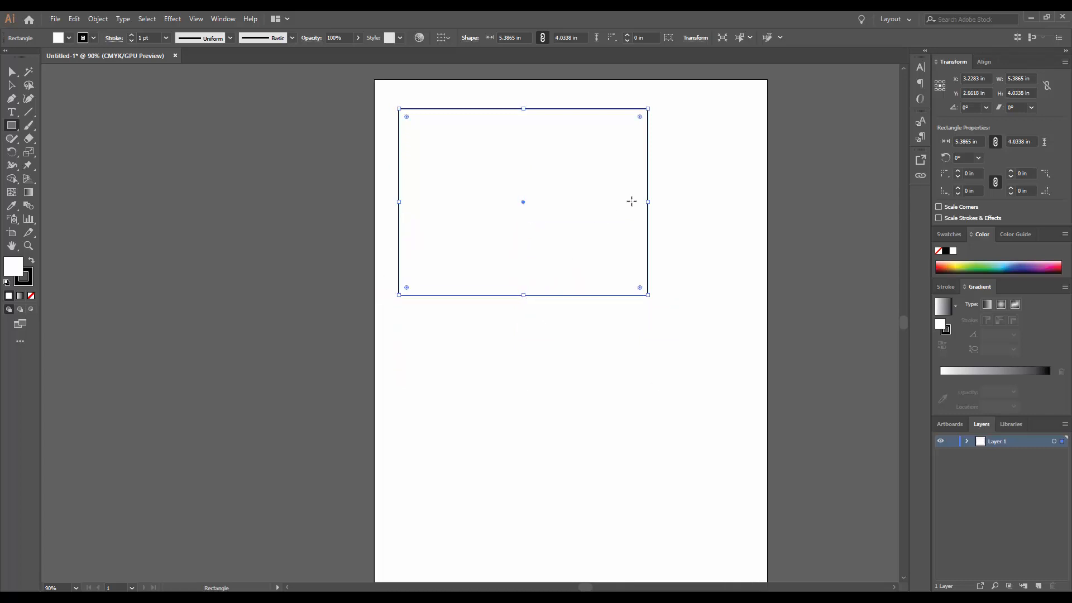
left_click_drag(648, 201, 718, 202)
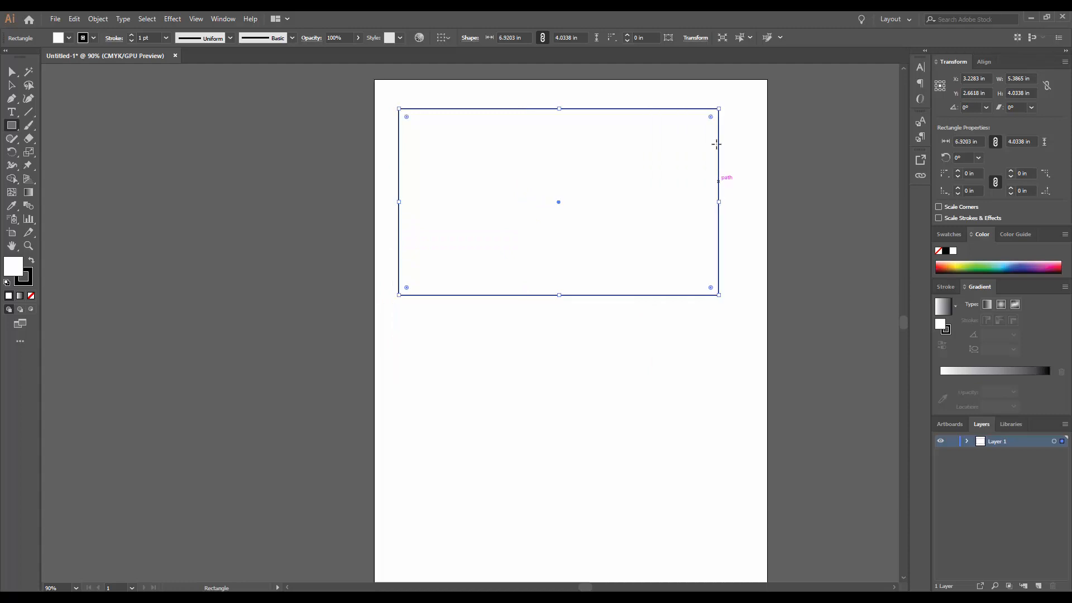
left_click_drag(716, 110, 680, 154)
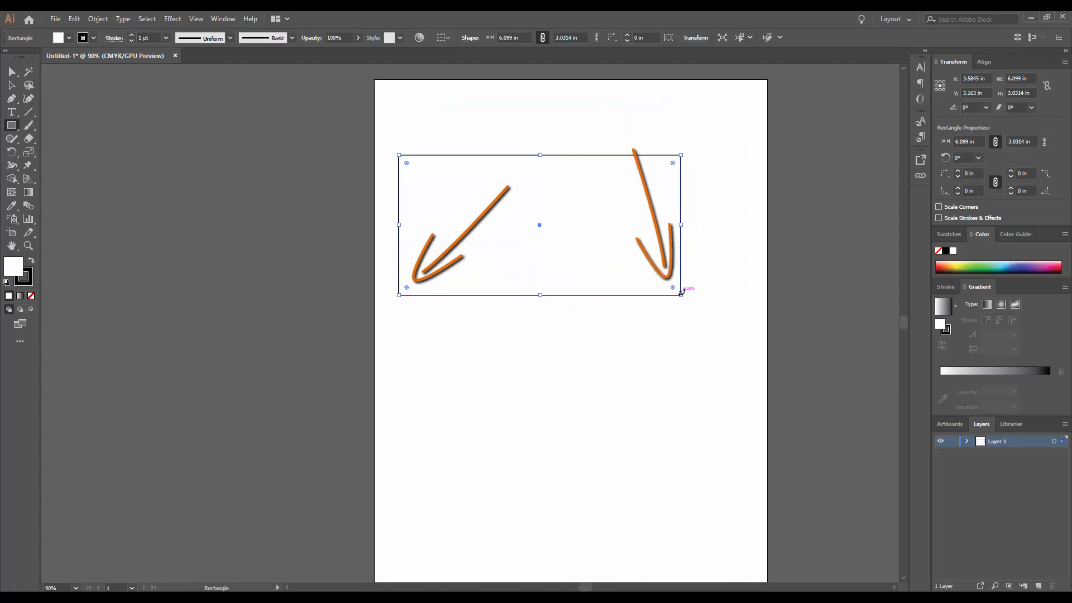
left_click_drag(673, 288, 739, 323)
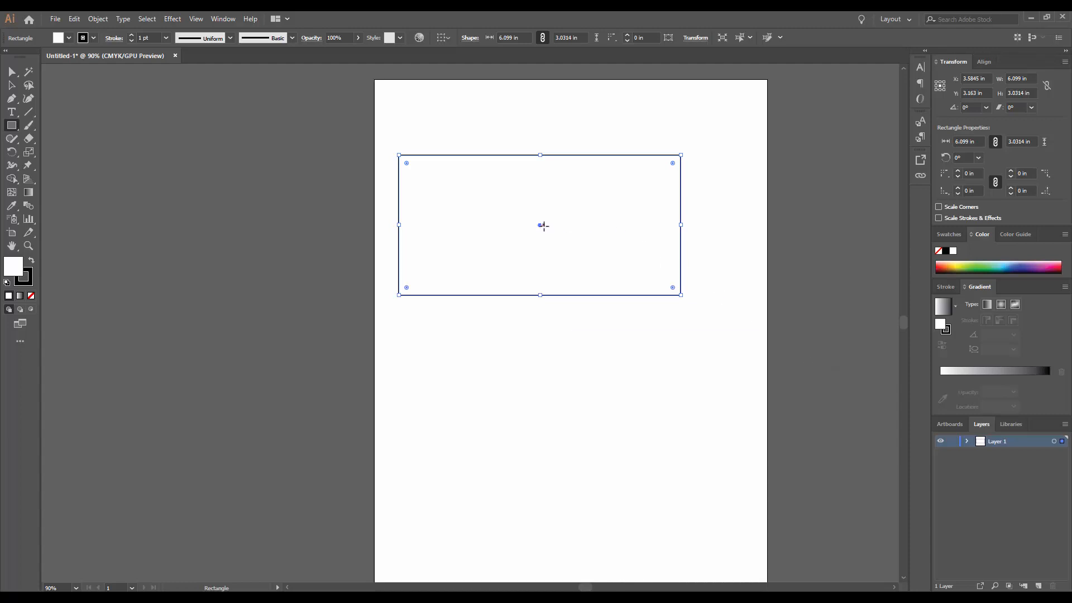
left_click_drag(540, 225, 540, 201)
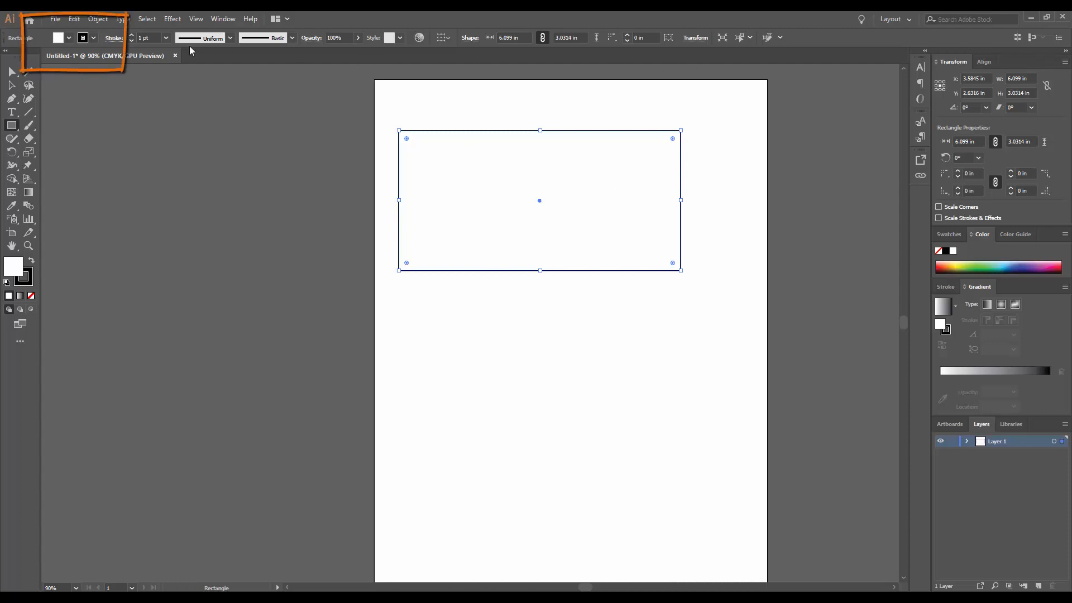
- Try a blue fill on the rectangle, settle on light green, and colour its stroke magenta
left_click(68, 38)
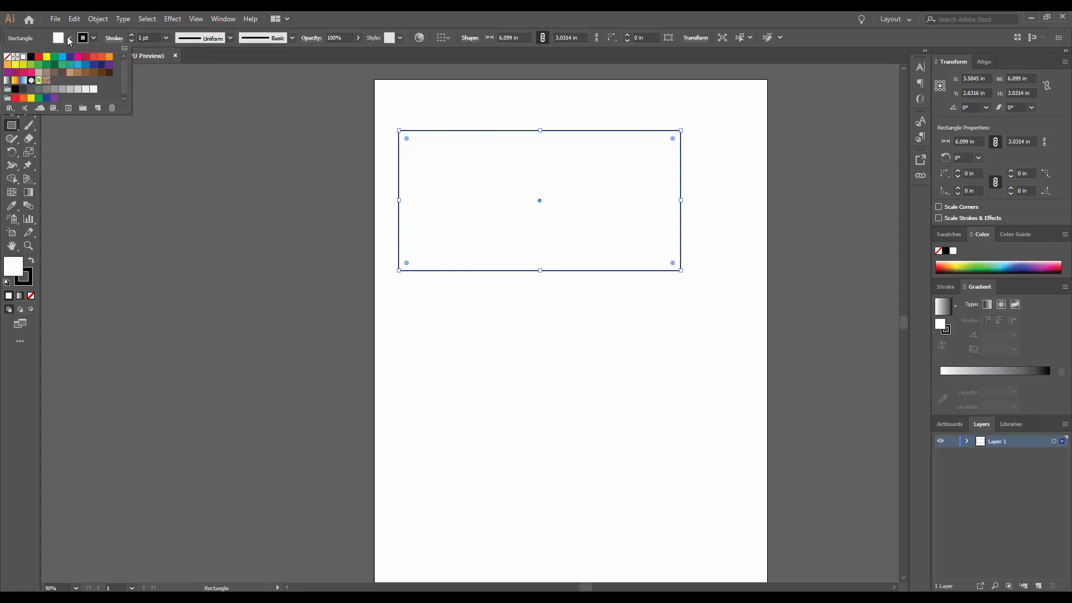
left_click(77, 66)
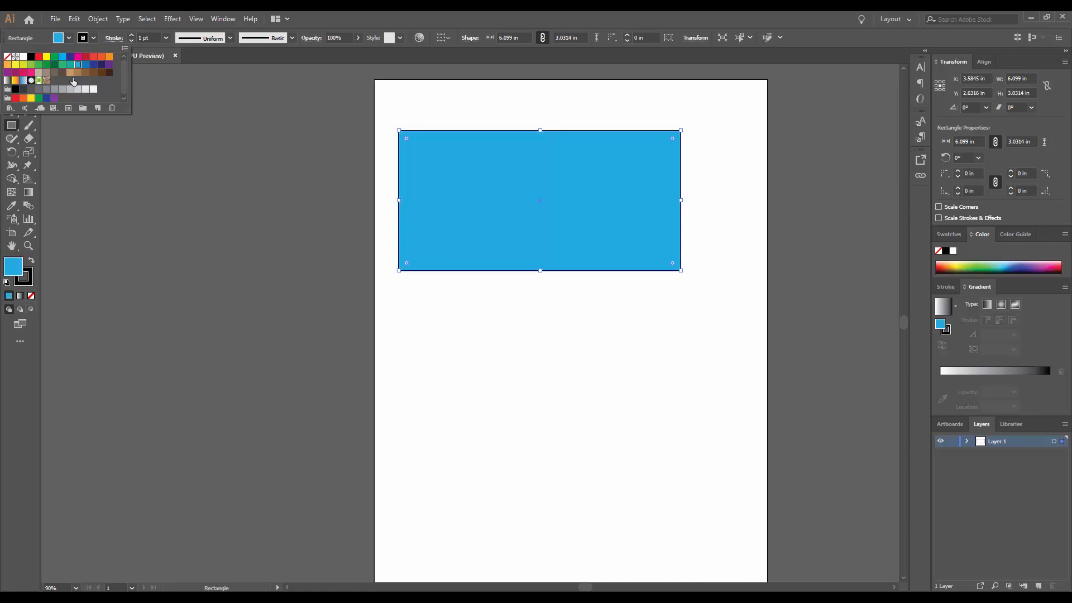
left_click(31, 64)
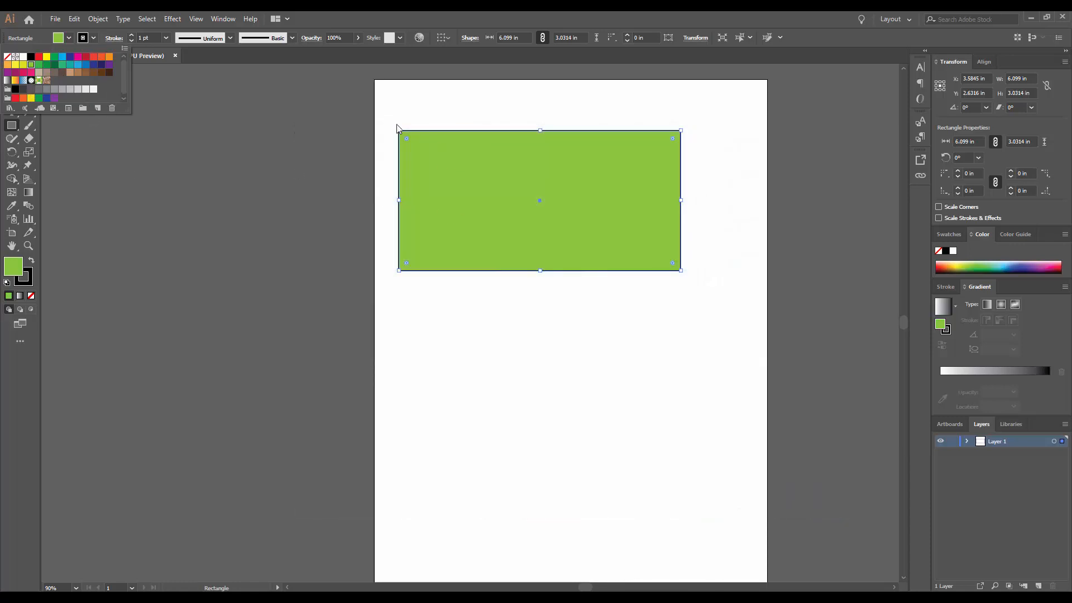
left_click(93, 39)
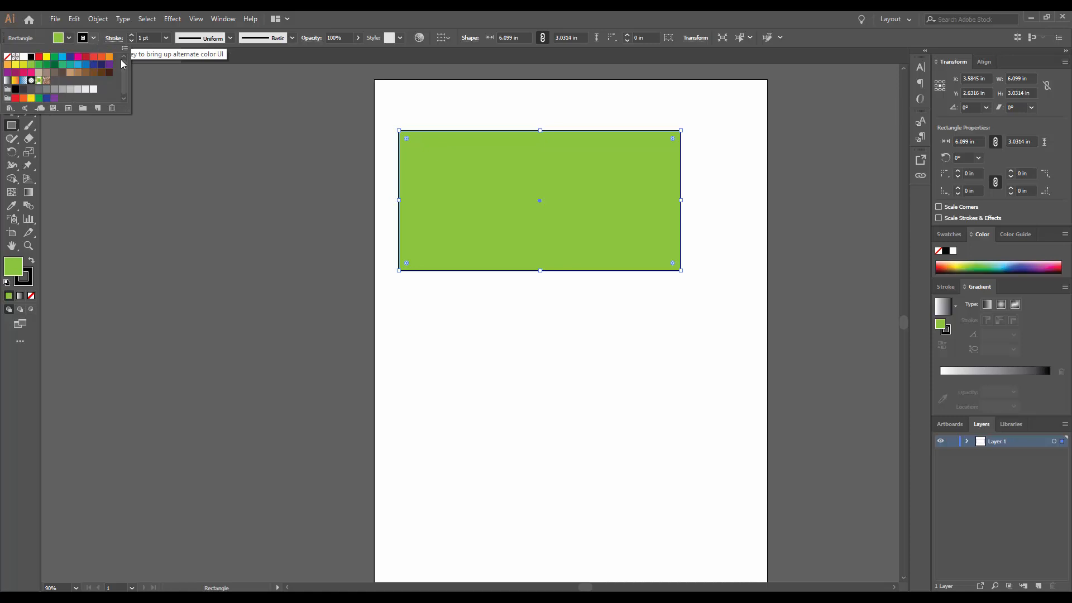
left_click(78, 57)
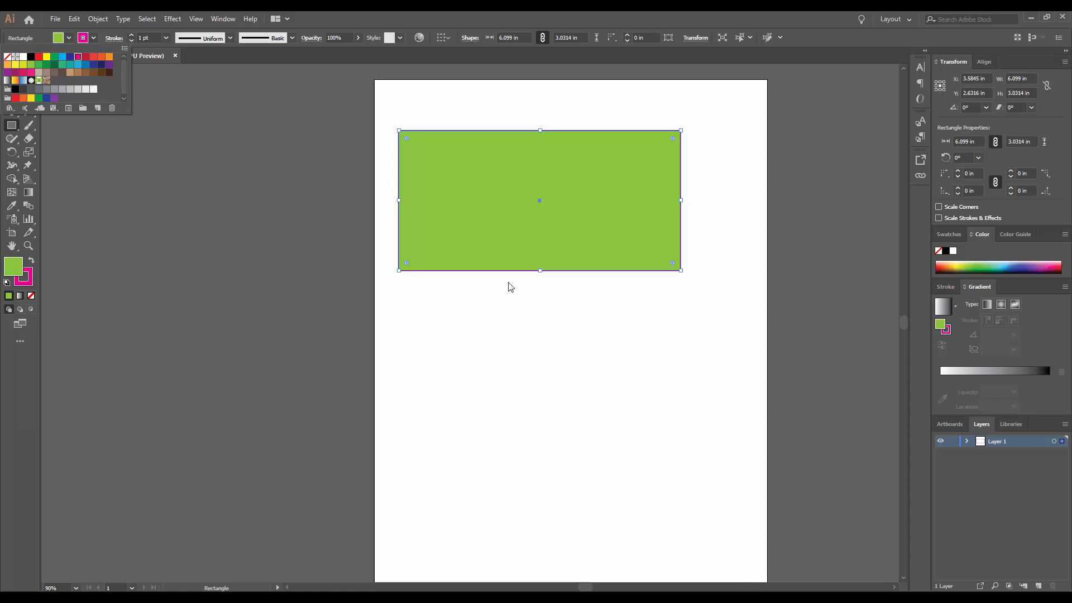
- Try stroke weights of 7 pt and 80 pt on the rectangle's outline, and settle on 3 pt
left_click(166, 38)
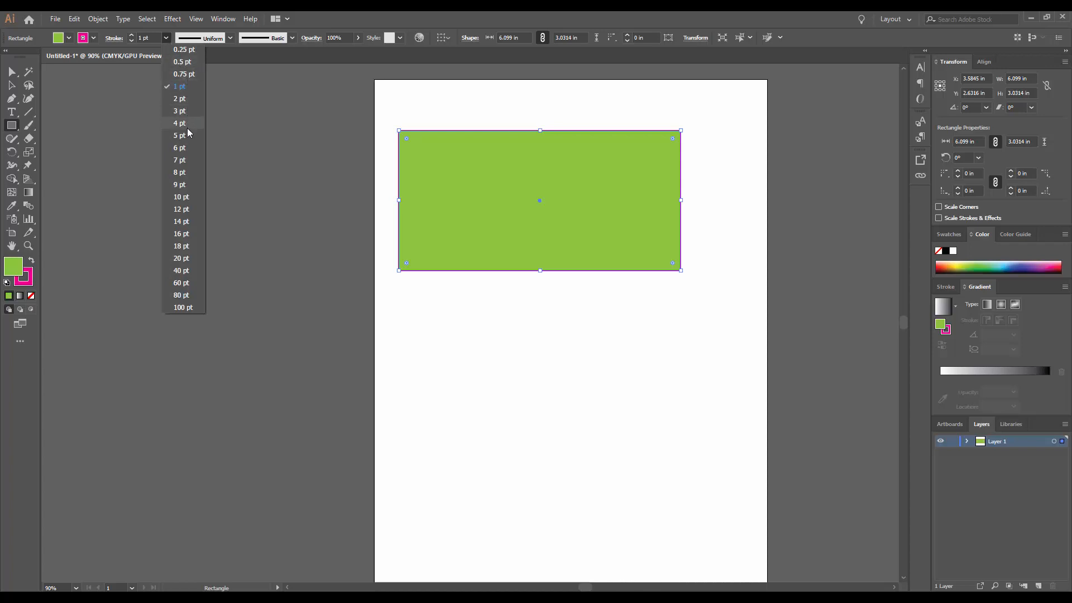
left_click(191, 163)
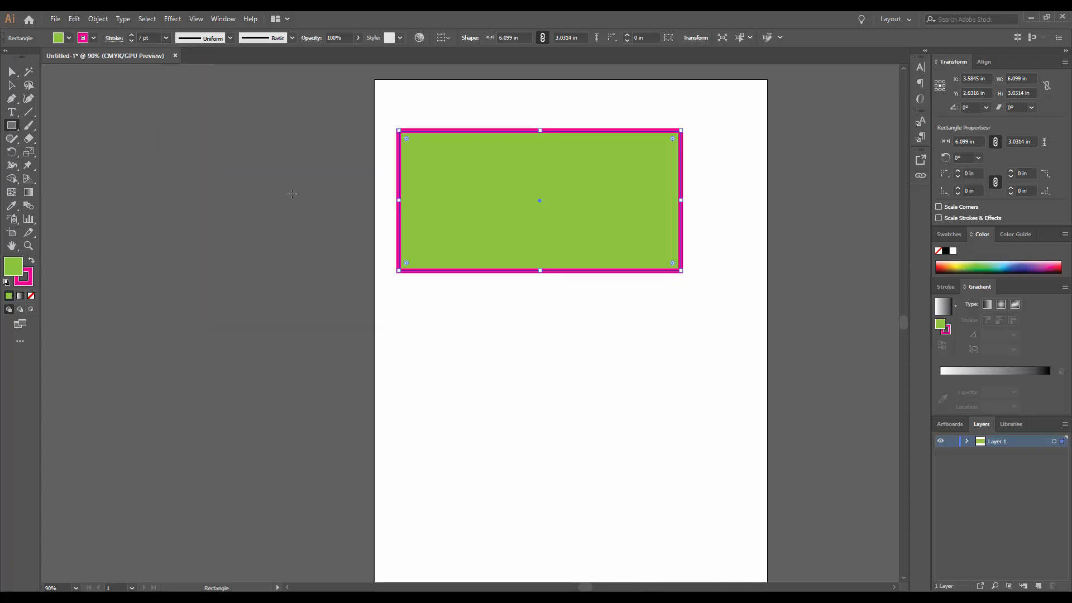
left_click(166, 37)
left_click(182, 289)
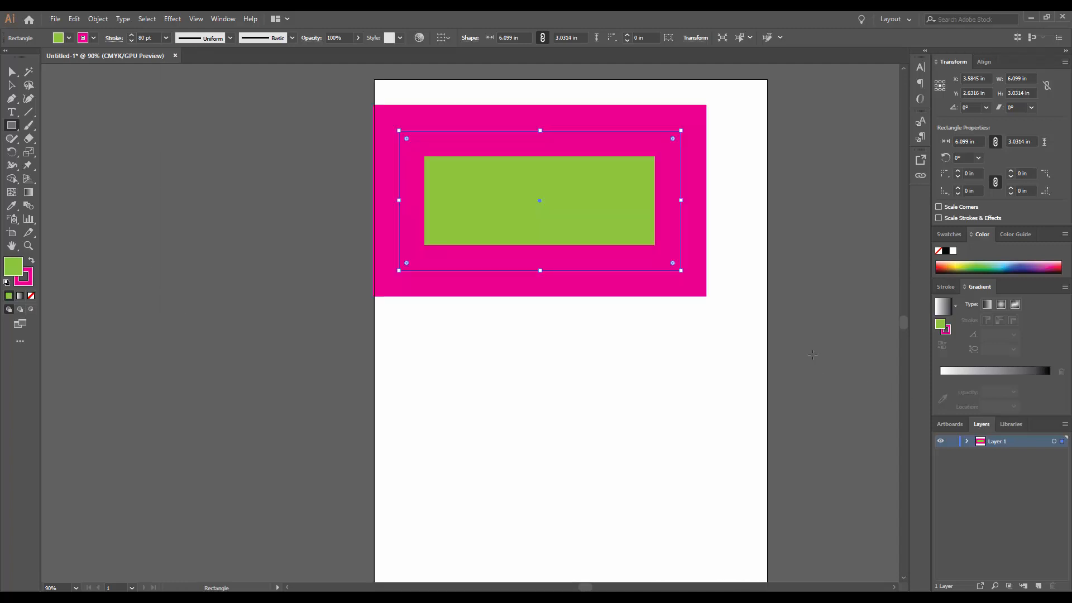
left_click(165, 38)
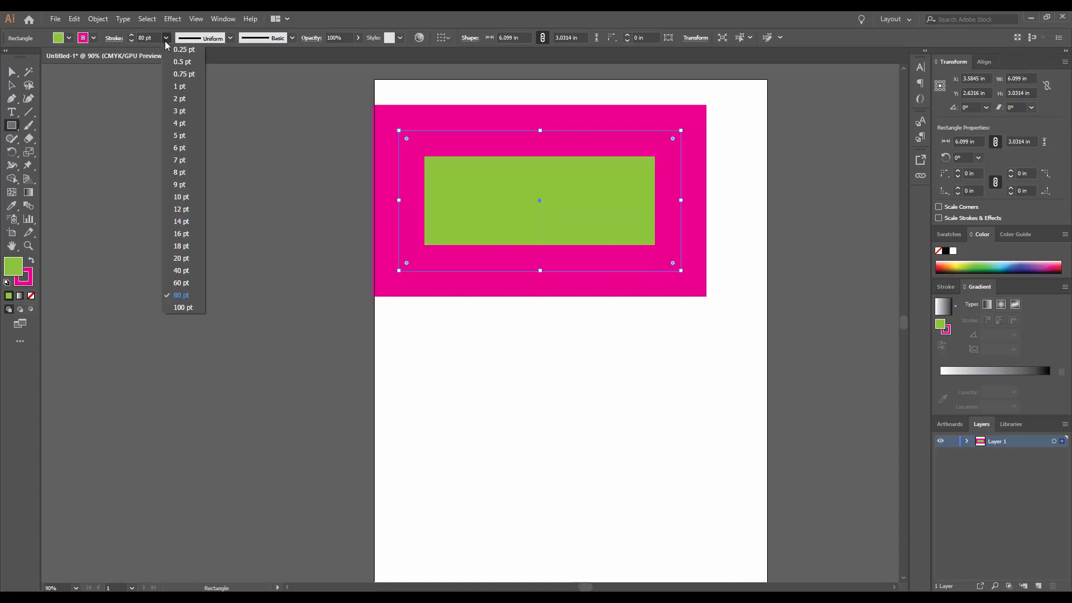
left_click(184, 110)
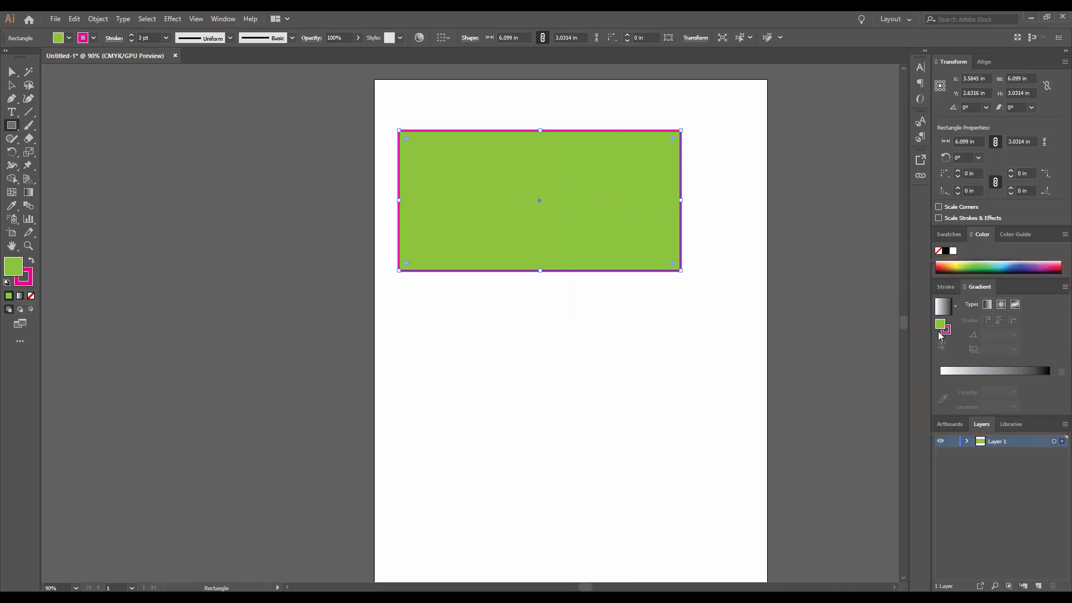
- Fill the rectangle with a linear gradient whose starting stop is light green and ending stop is magenta
left_click(942, 306)
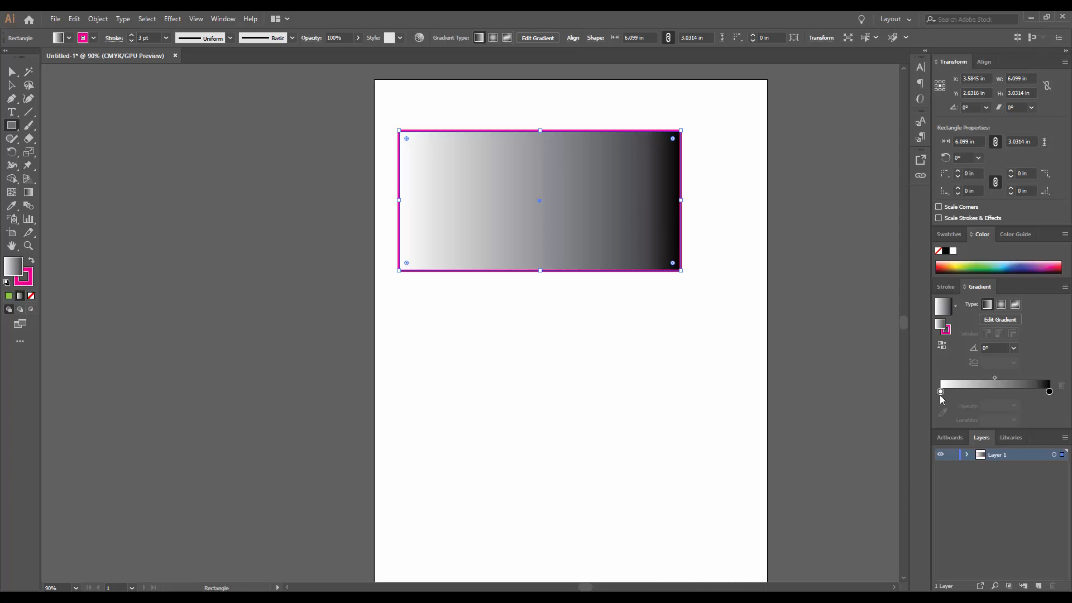
left_click(940, 392)
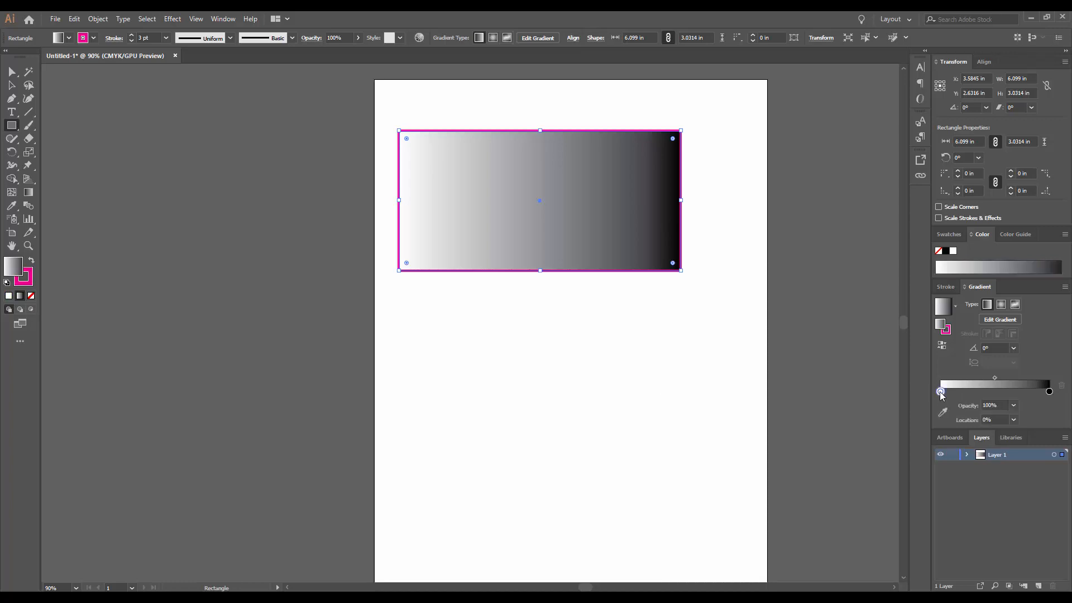
left_click_drag(941, 393, 944, 392)
double_click(943, 393)
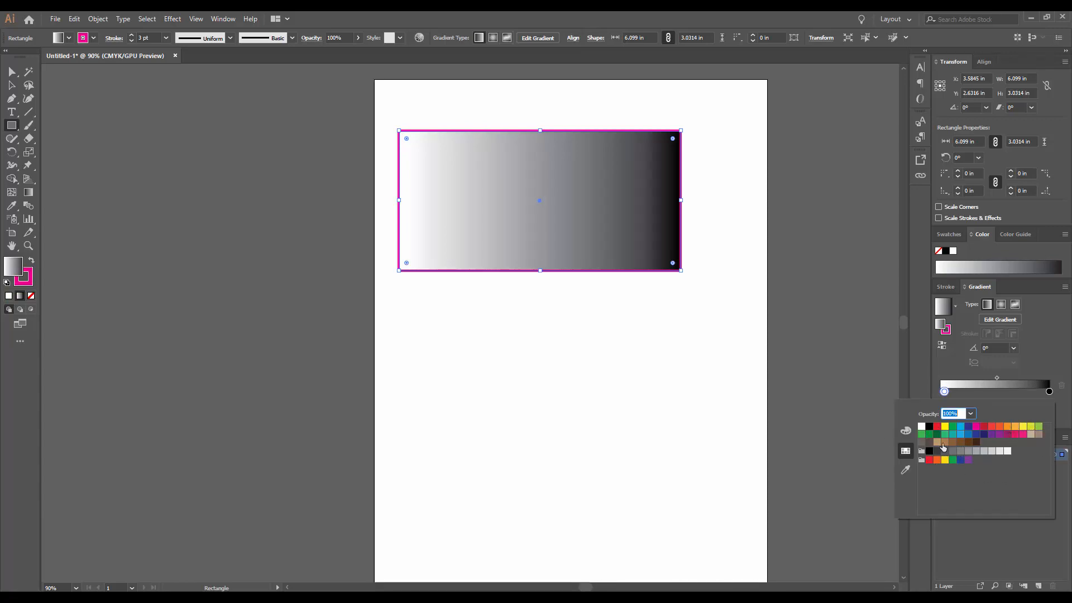
left_click(1038, 427)
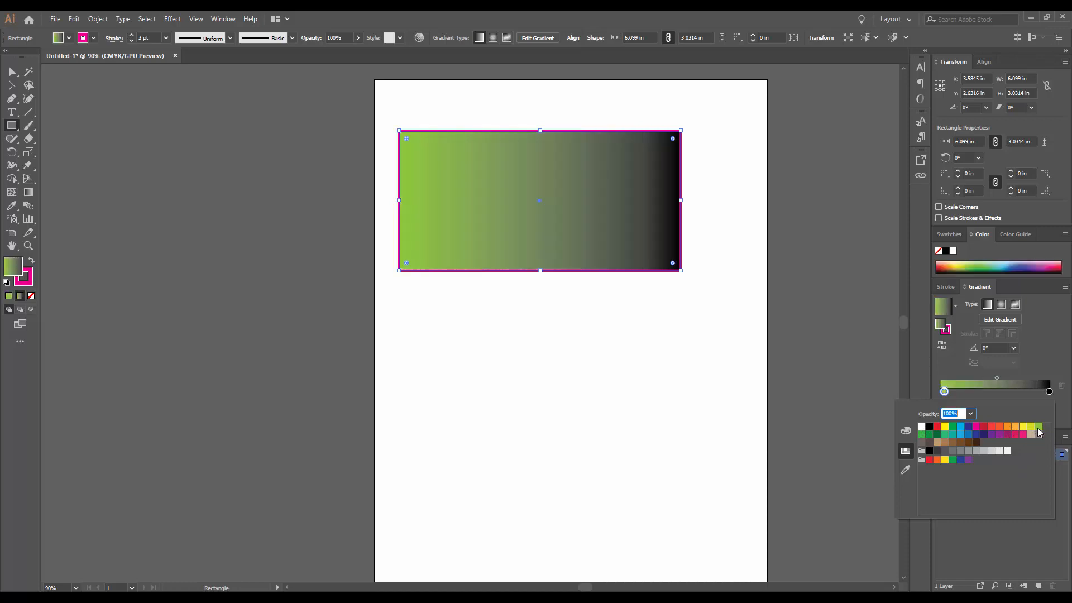
double_click(1049, 393)
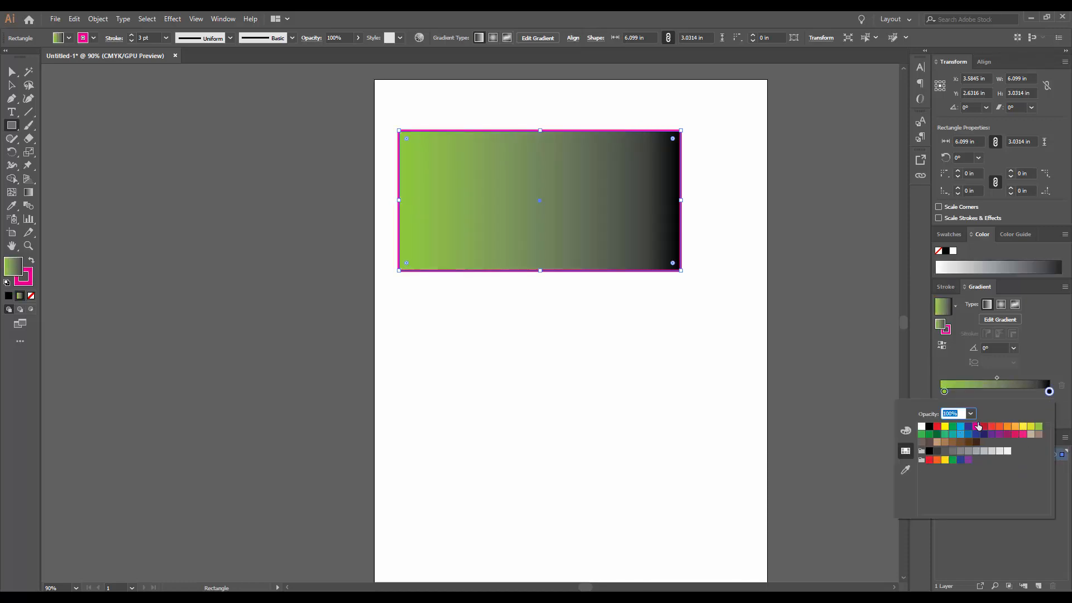
left_click(976, 424)
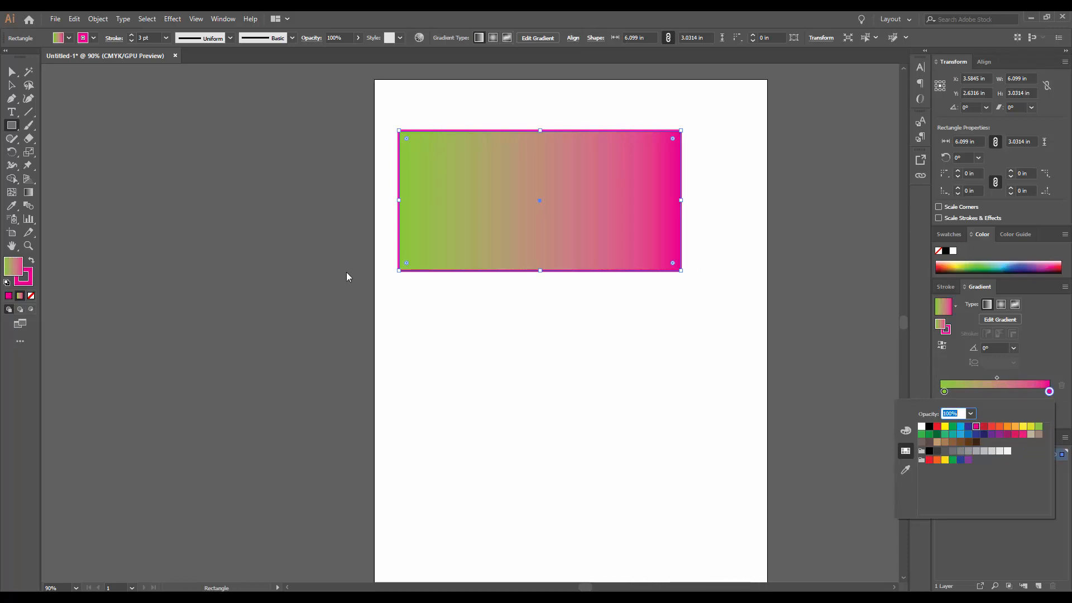
- Add a blue stop at about 36% of the gradient and another stop roughly two-thirds of the way along
left_click(976, 397)
left_click(979, 392)
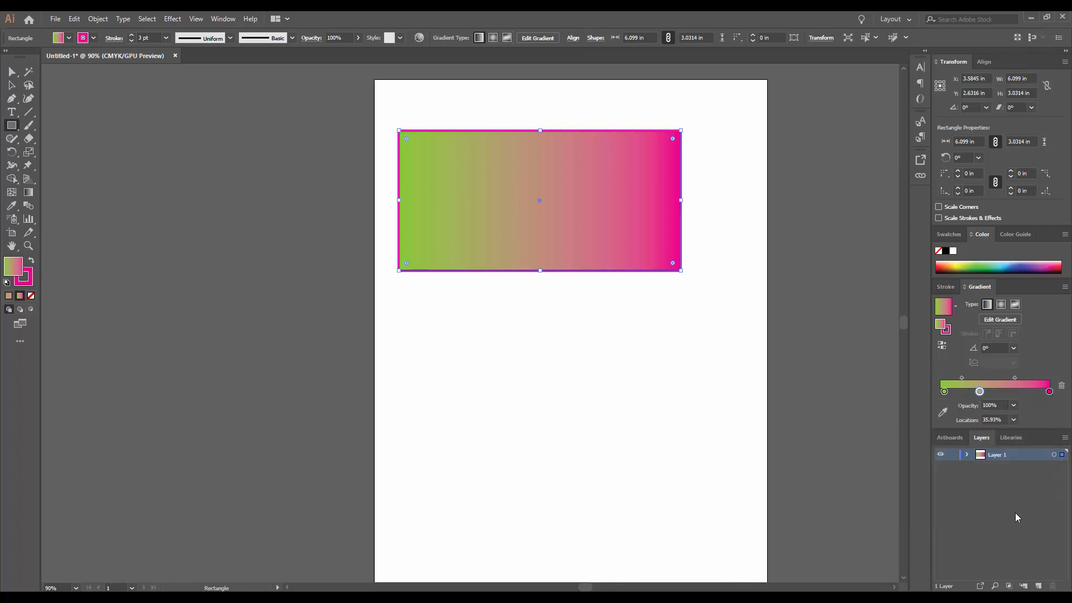
double_click(978, 392)
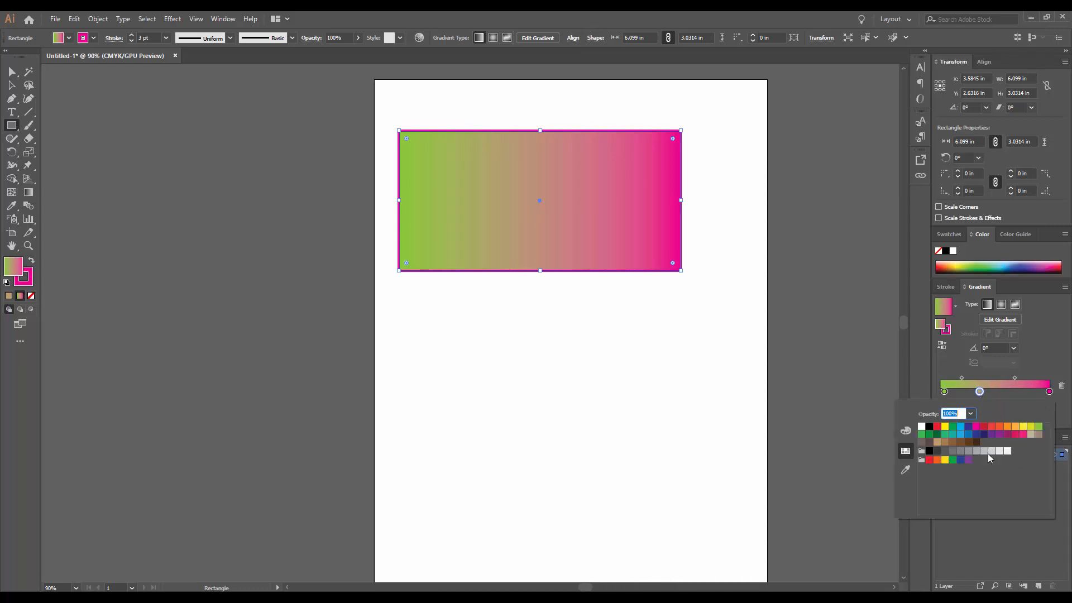
left_click(959, 434)
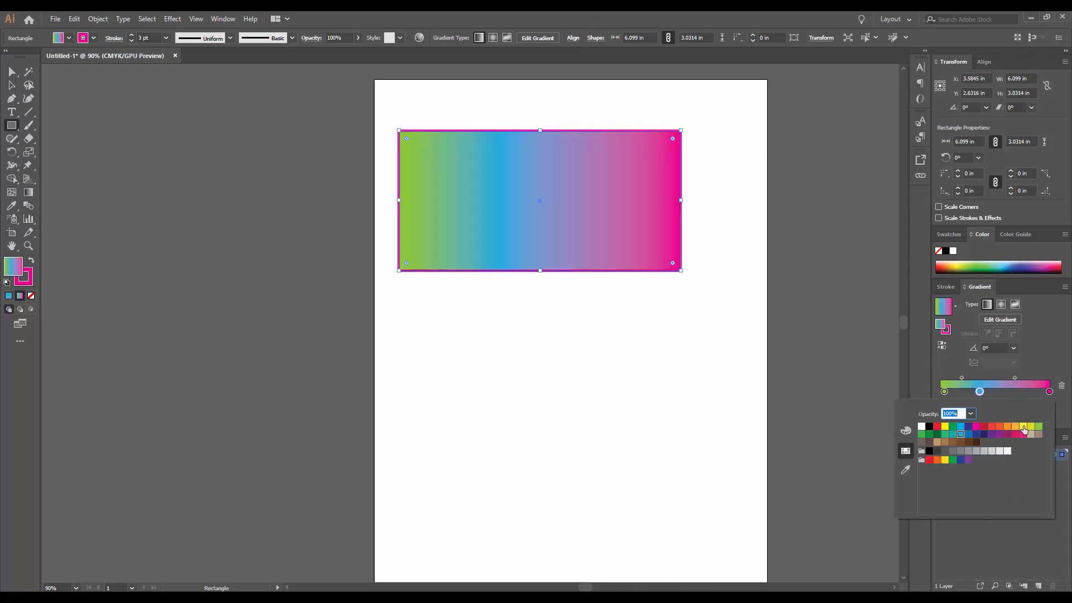
left_click(1014, 395)
double_click(1014, 395)
- Recolour the four gradient stops, from start to end, as light grey, dark grey, medium grey and dark grey
left_click(945, 392)
left_click(945, 392)
double_click(944, 392)
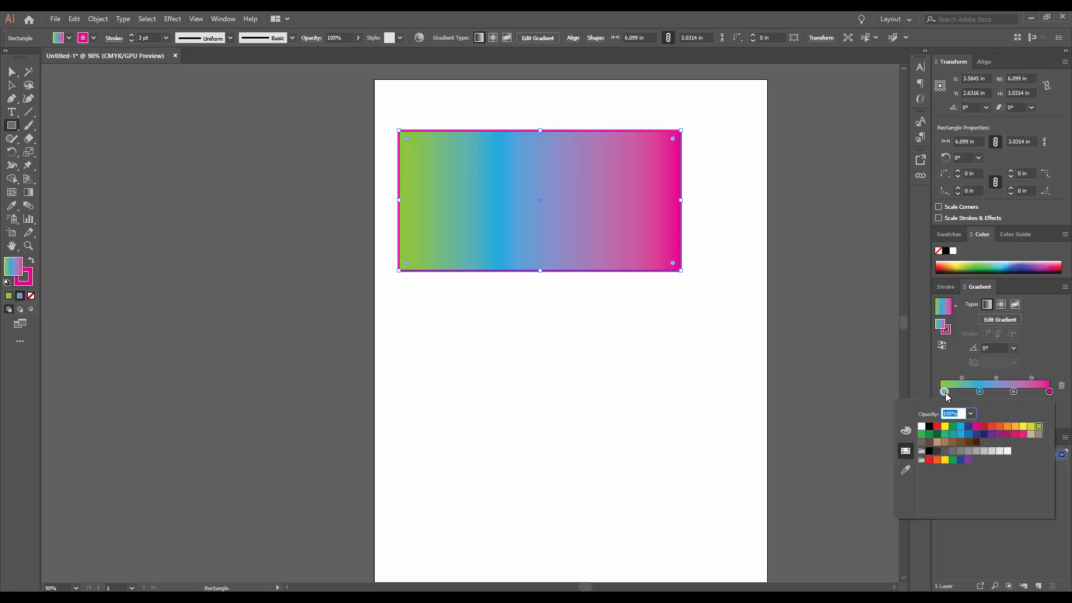
left_click(993, 451)
double_click(979, 392)
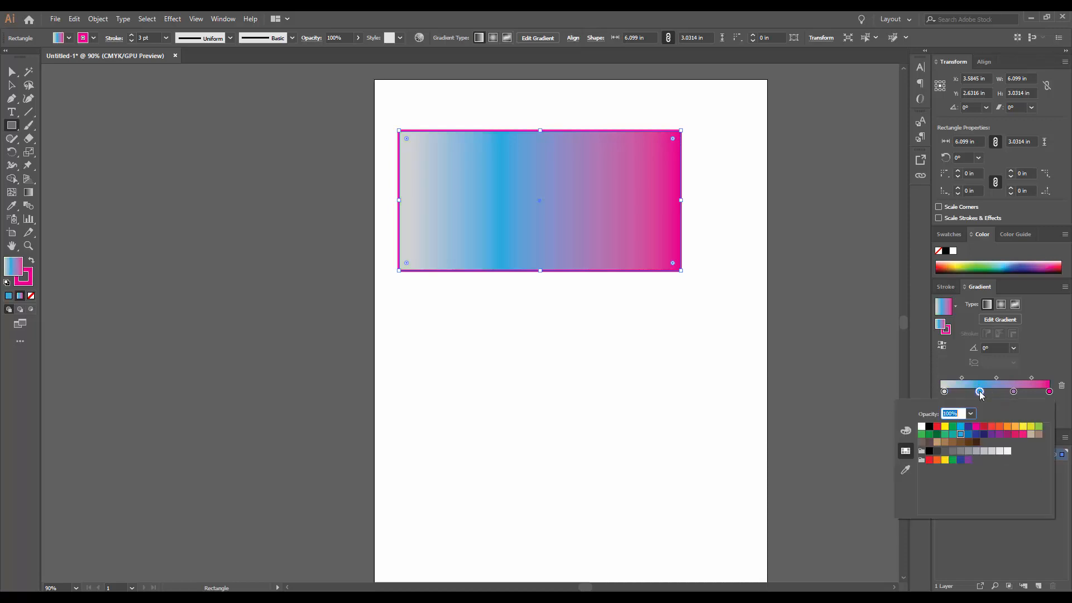
left_click(944, 453)
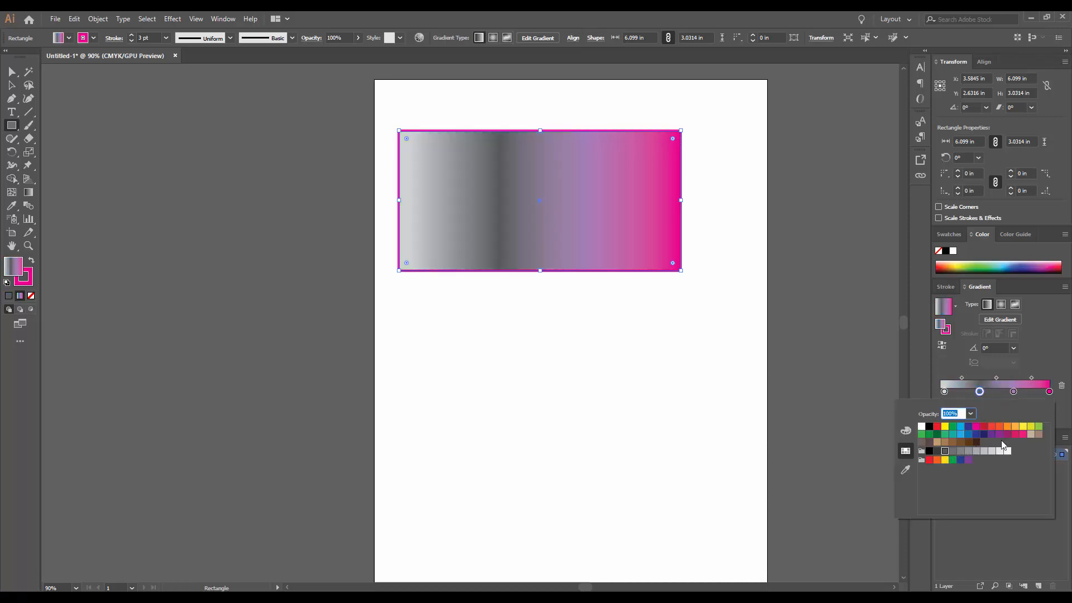
double_click(1013, 391)
left_click(976, 450)
double_click(1049, 391)
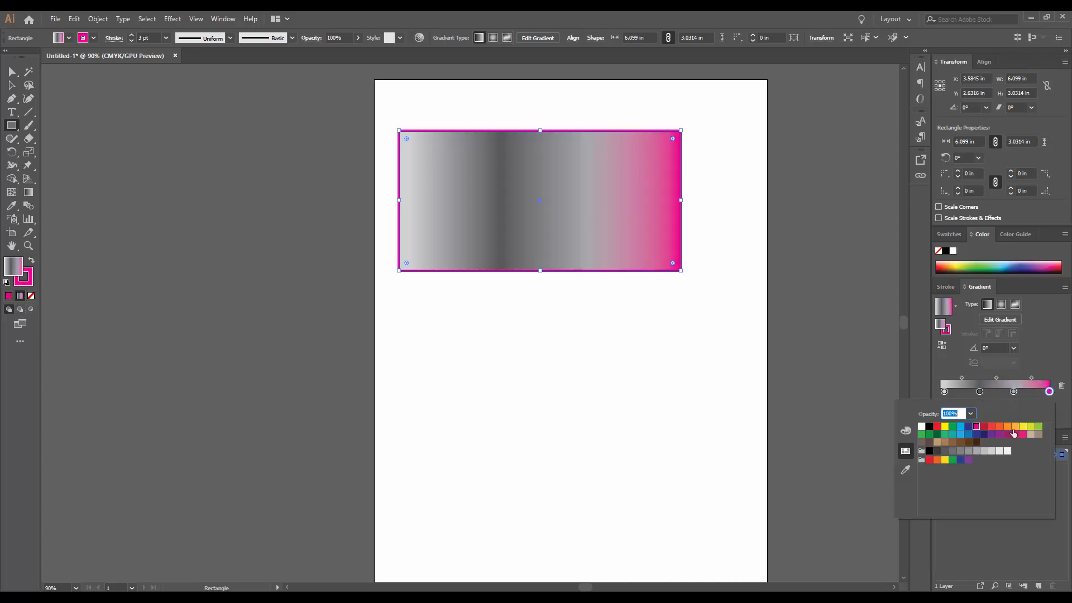
left_click(944, 451)
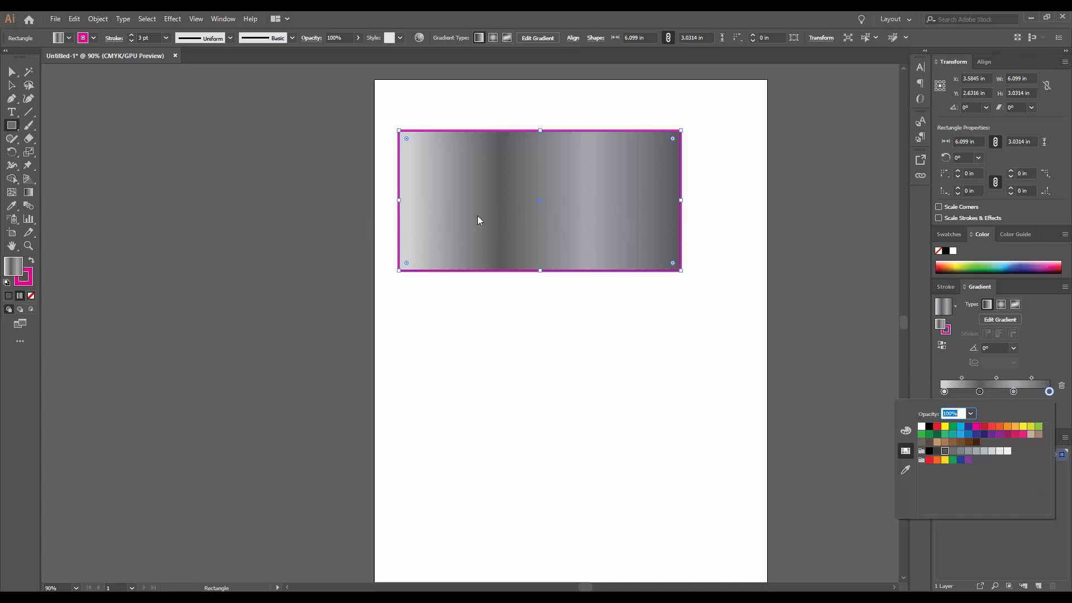
- Try the radial gradient type, and switch to a freeform gradient with its lower-left colour point moved up and inward
left_click(1003, 307)
left_click(1002, 307)
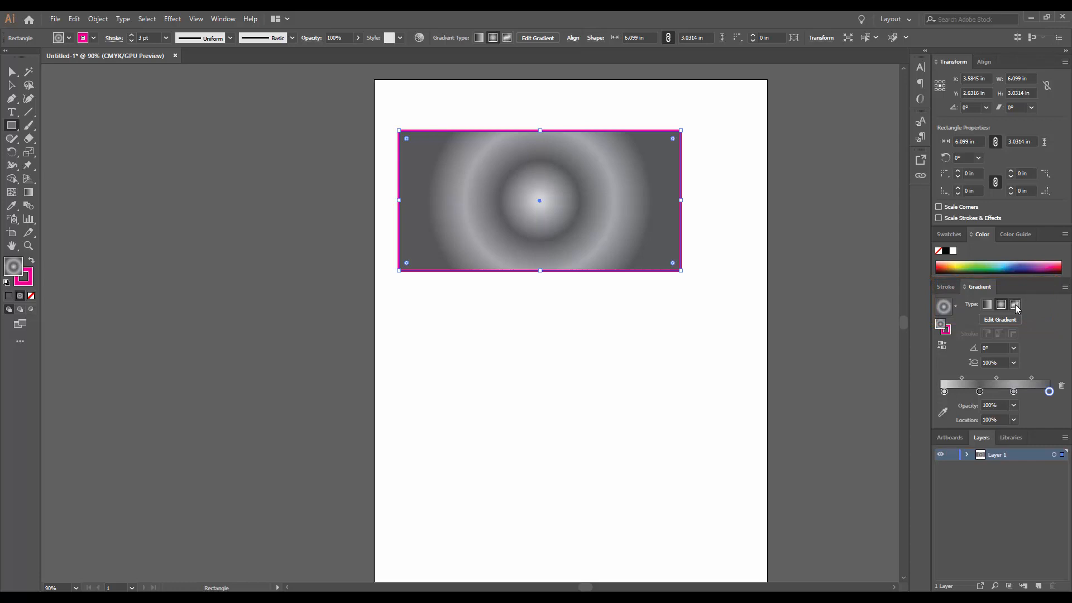
left_click(1016, 306)
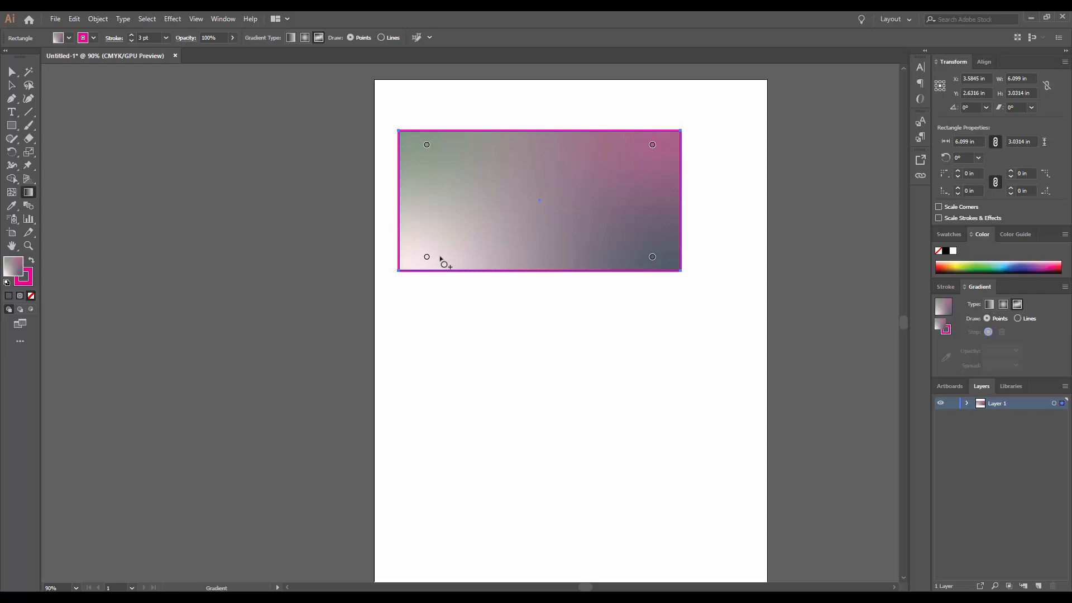
left_click_drag(426, 256, 461, 187)
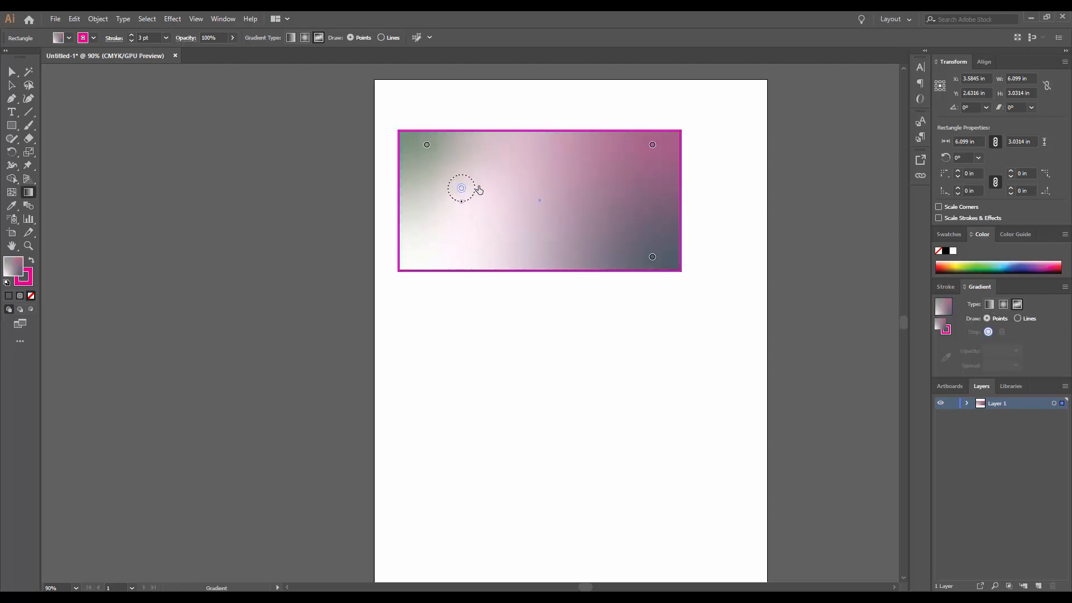
- Move the upper-right and lower-right freeform colour points inward, and recolour the former lower-right point lime green
left_click_drag(652, 145, 609, 223)
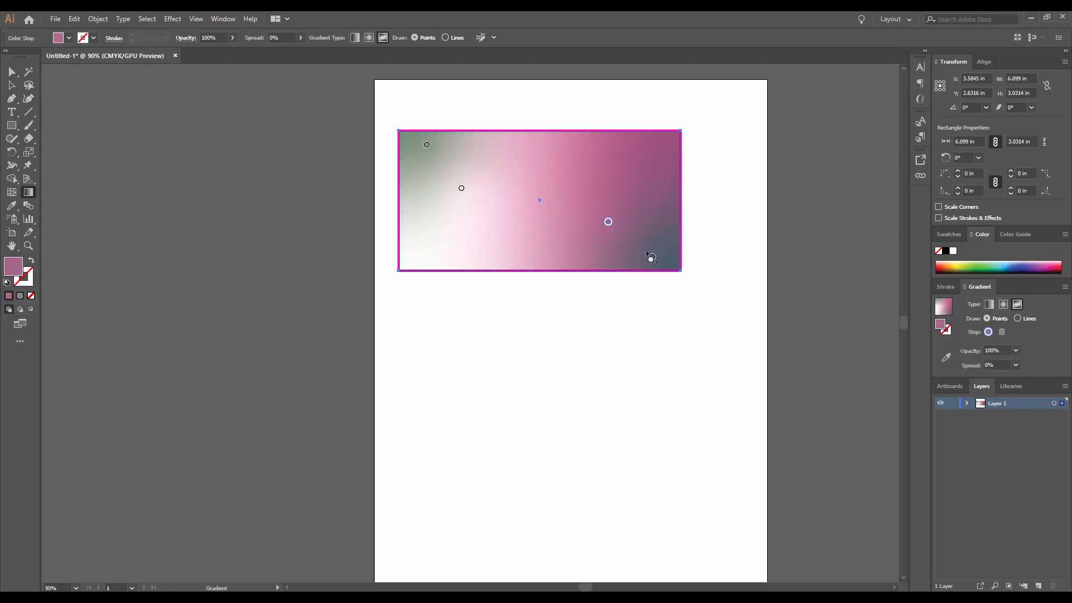
left_click_drag(652, 258, 597, 203)
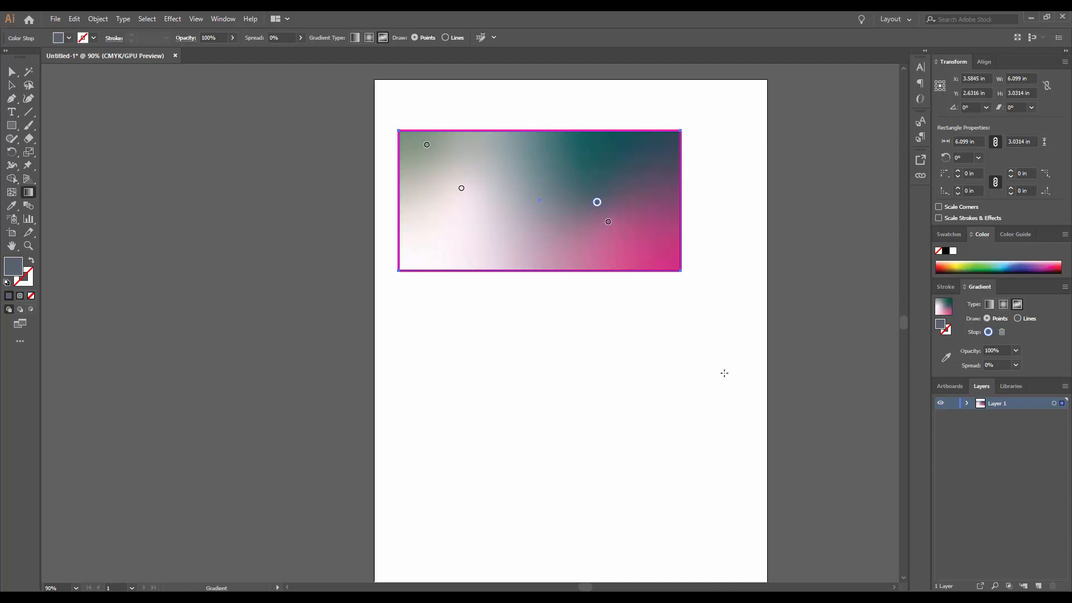
double_click(595, 205)
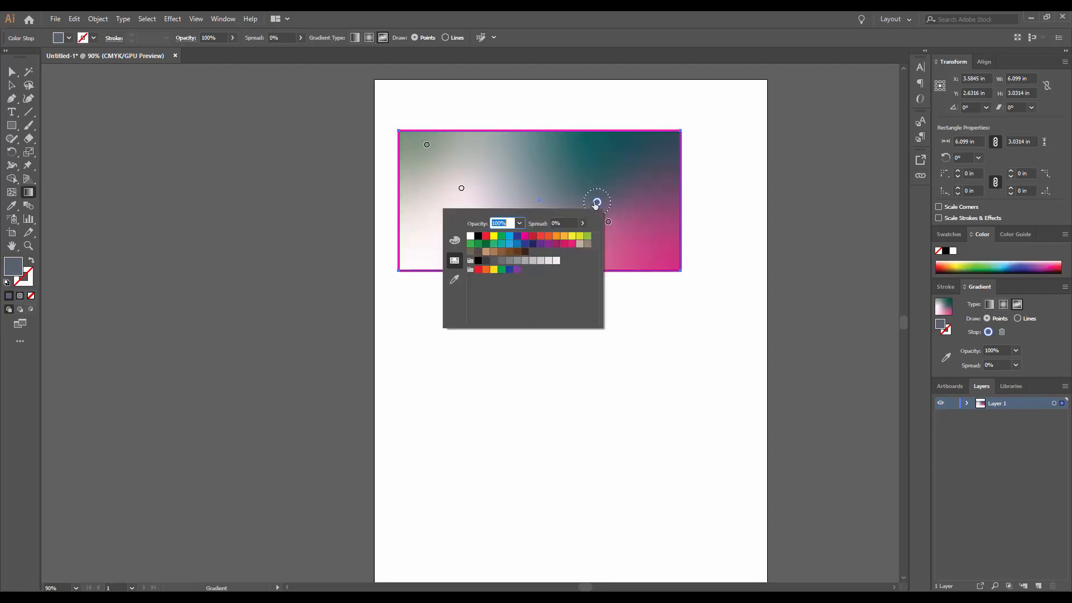
left_click(587, 235)
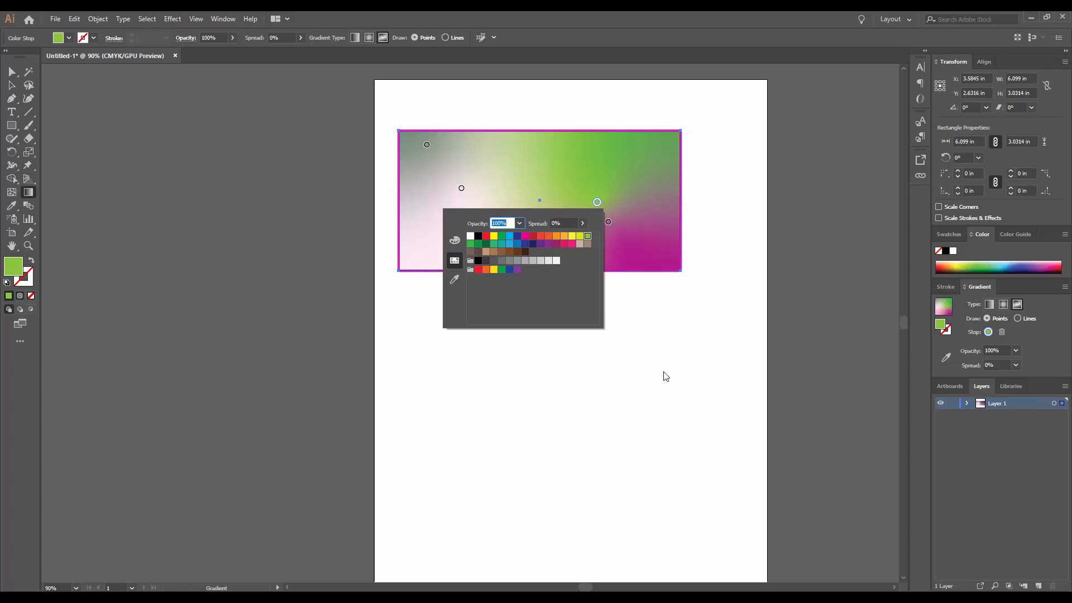
left_click(411, 311)
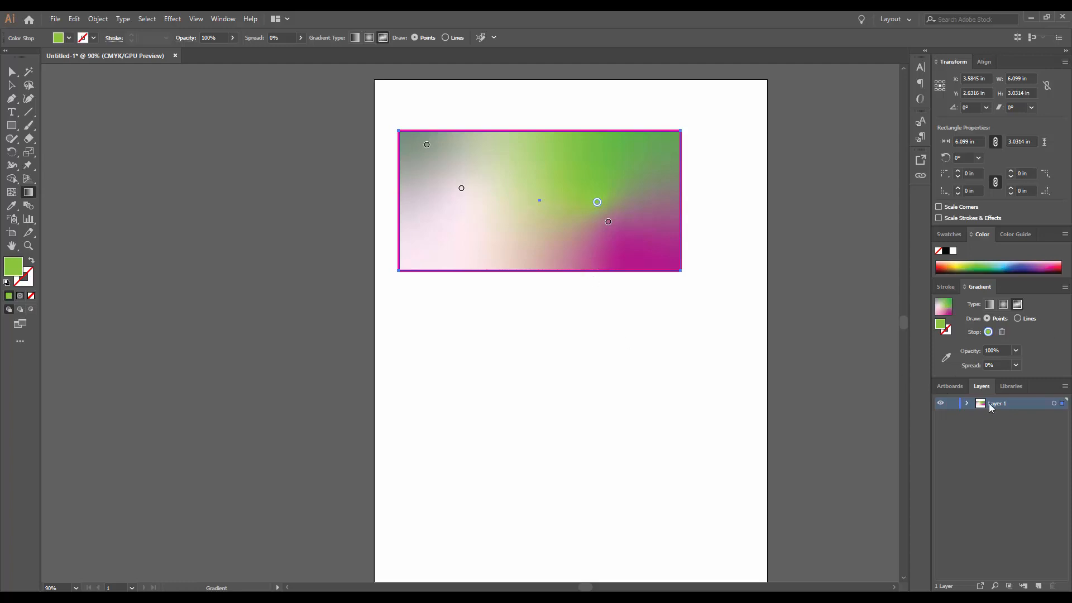
- Try the Lines drawing mode for the freeform gradient, and return to Points with the magenta point moved toward the centre
left_click(1018, 319)
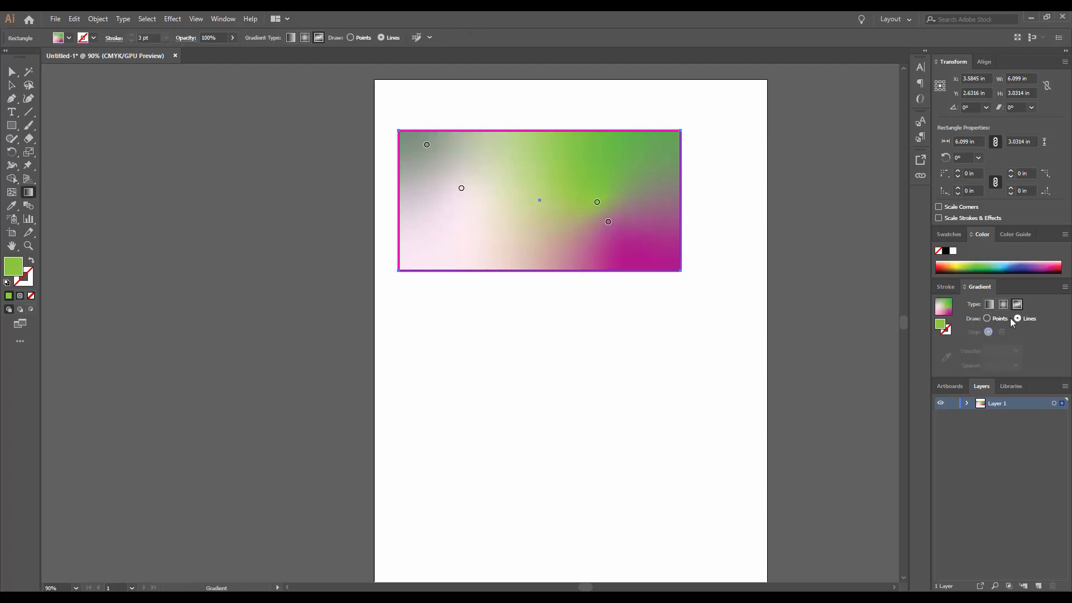
left_click(986, 318)
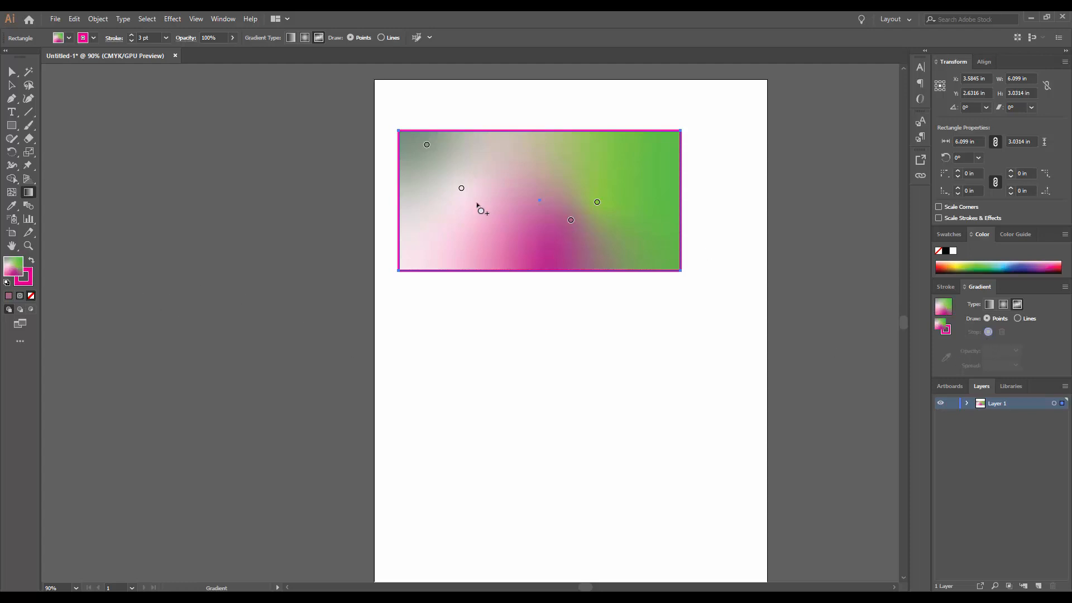
- Replace the rectangle's fill with solid green, and reapply a gradient to it, changing the type from radial to freeform
left_click(69, 39)
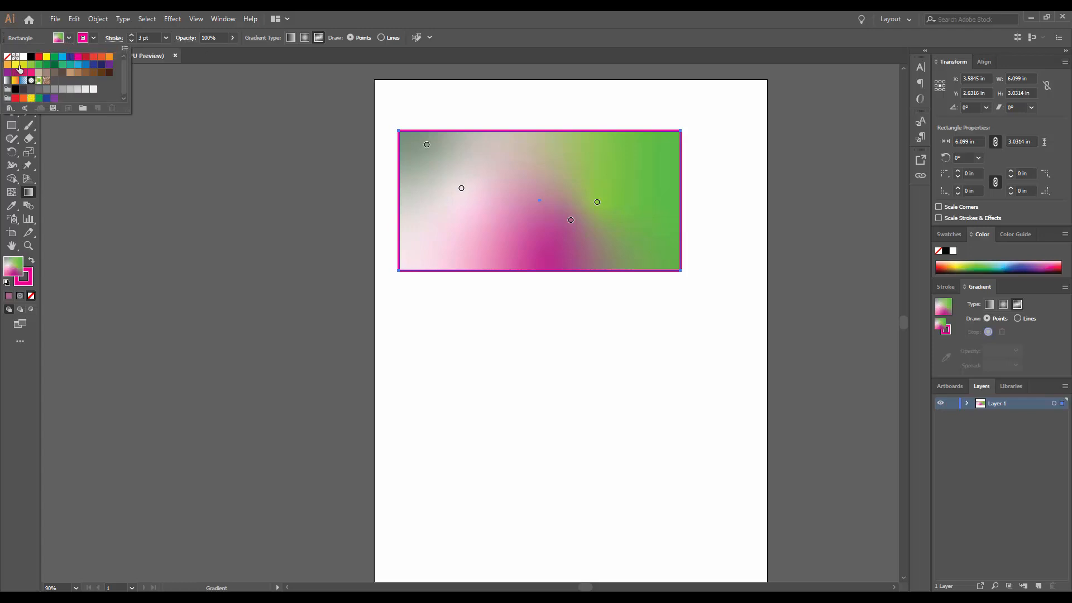
left_click(62, 65)
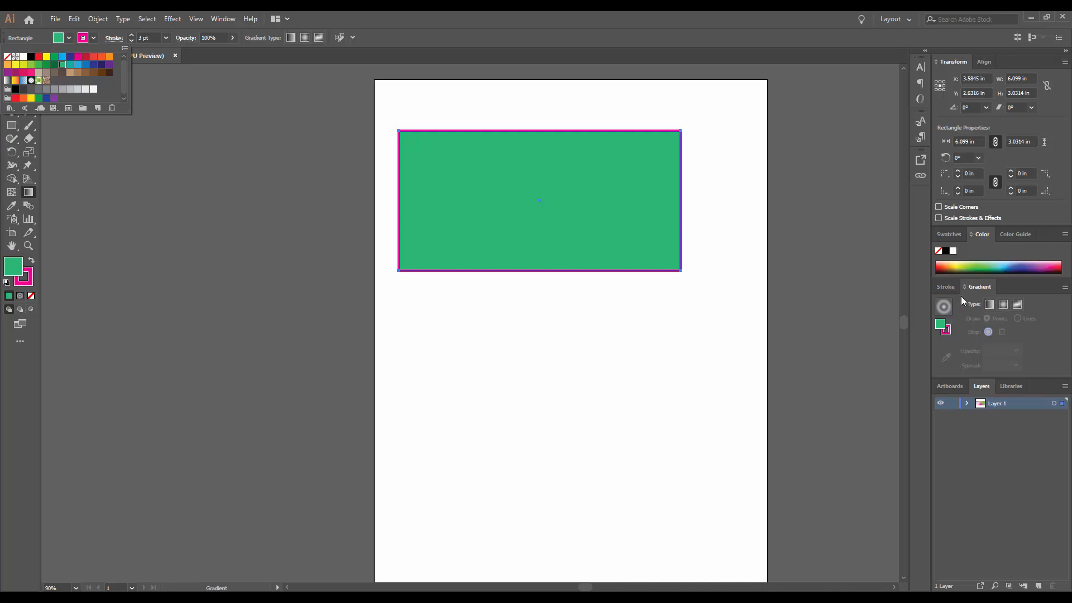
left_click(942, 309)
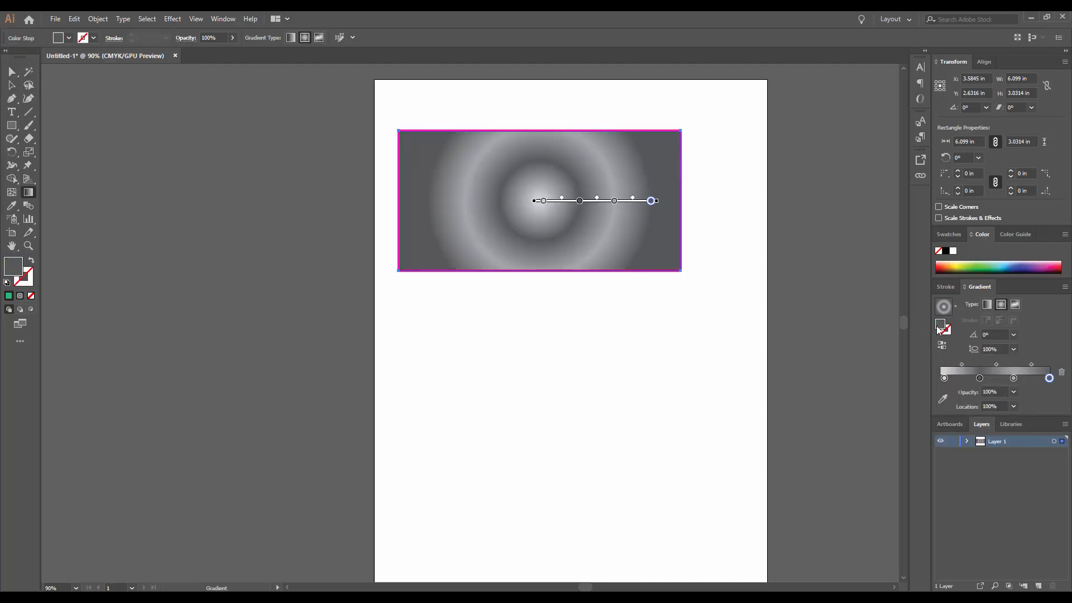
left_click(1013, 302)
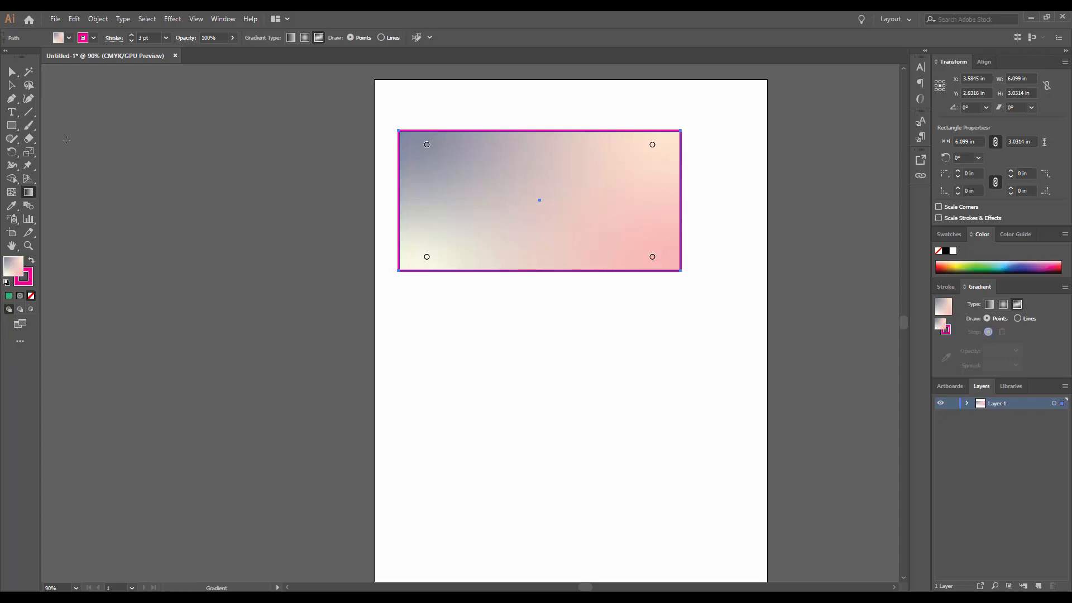
- Draw a rounded rectangle about 3.71 by 2.44 in below the gradient rectangle and fill it with dark red
left_click(12, 71)
left_click_drag(11, 130, 72, 140)
left_click_drag(415, 298, 587, 411)
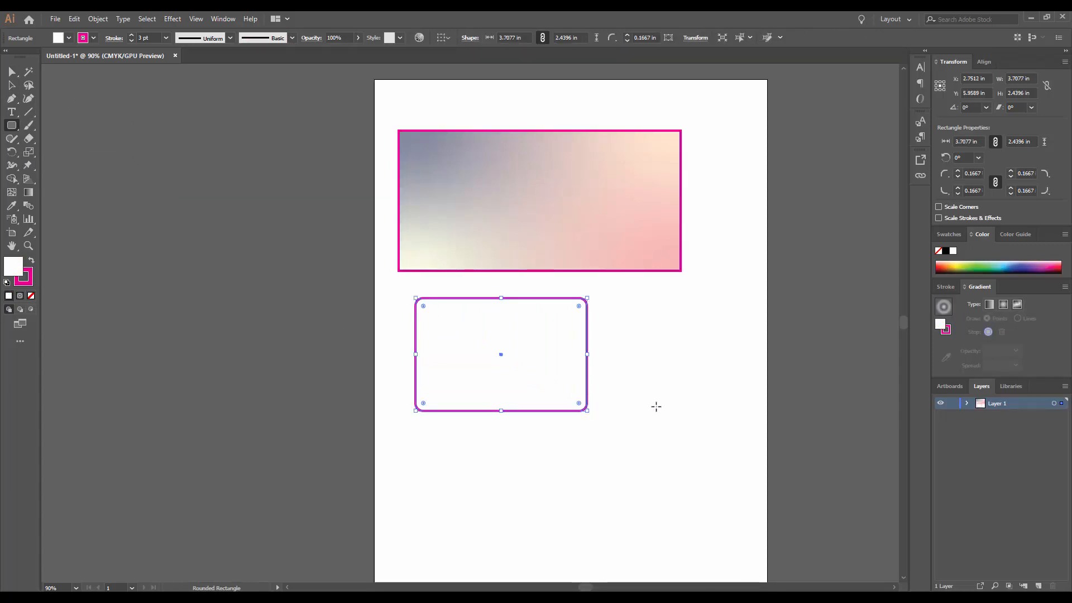
left_click(68, 38)
left_click(86, 56)
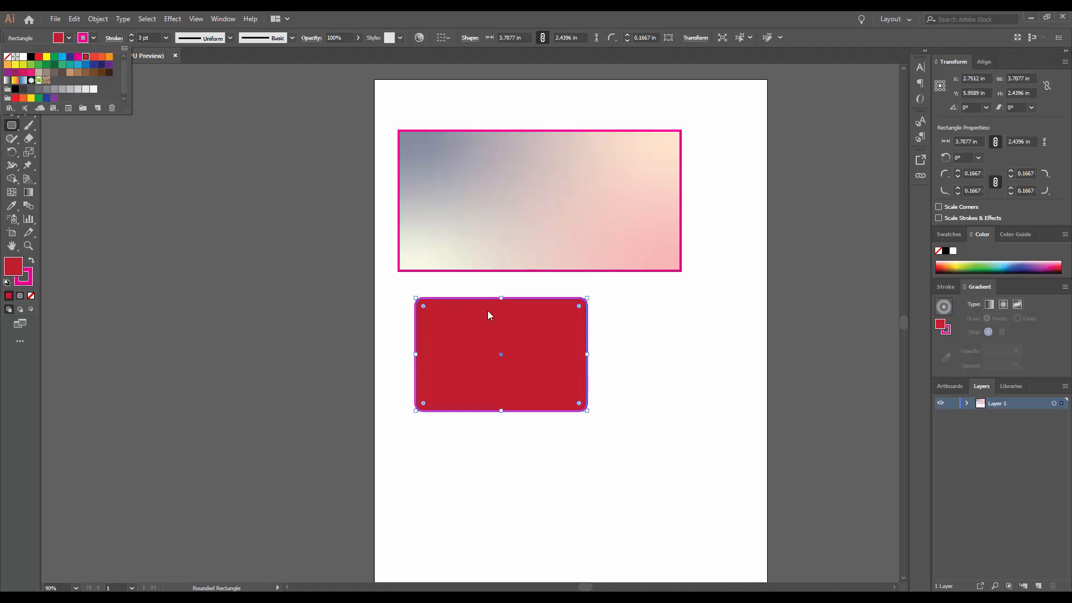
- Draw a tall ellipse about 2.08 by 5.14 in beside the rounded rectangle and a circle about 2.95 in wide beneath it
left_click(8, 138)
left_click_drag(11, 125, 64, 154)
left_click_drag(618, 303, 715, 542)
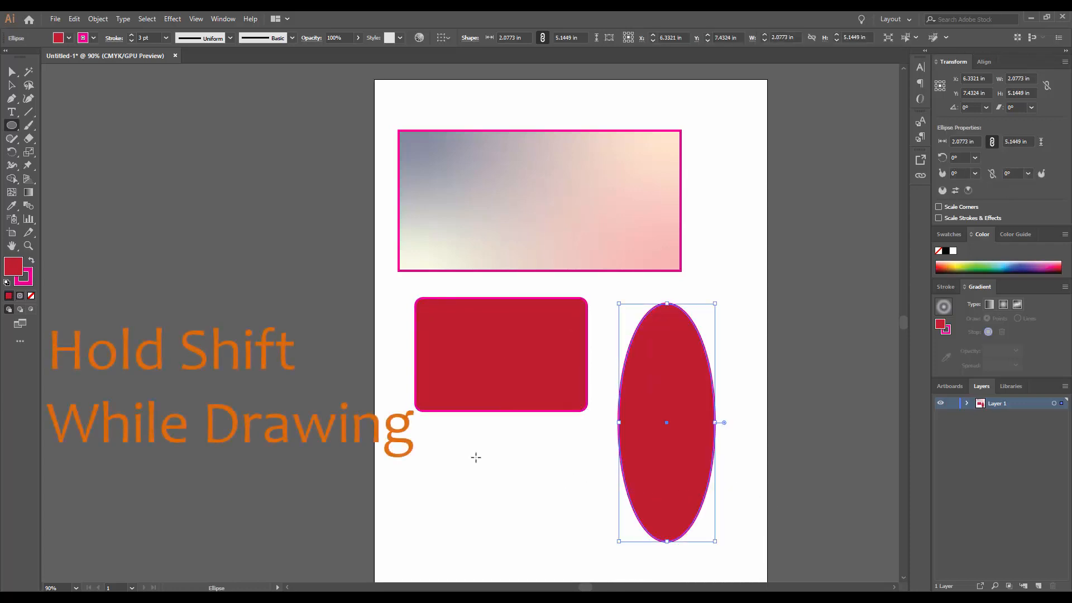
left_click_drag(409, 425, 546, 481)
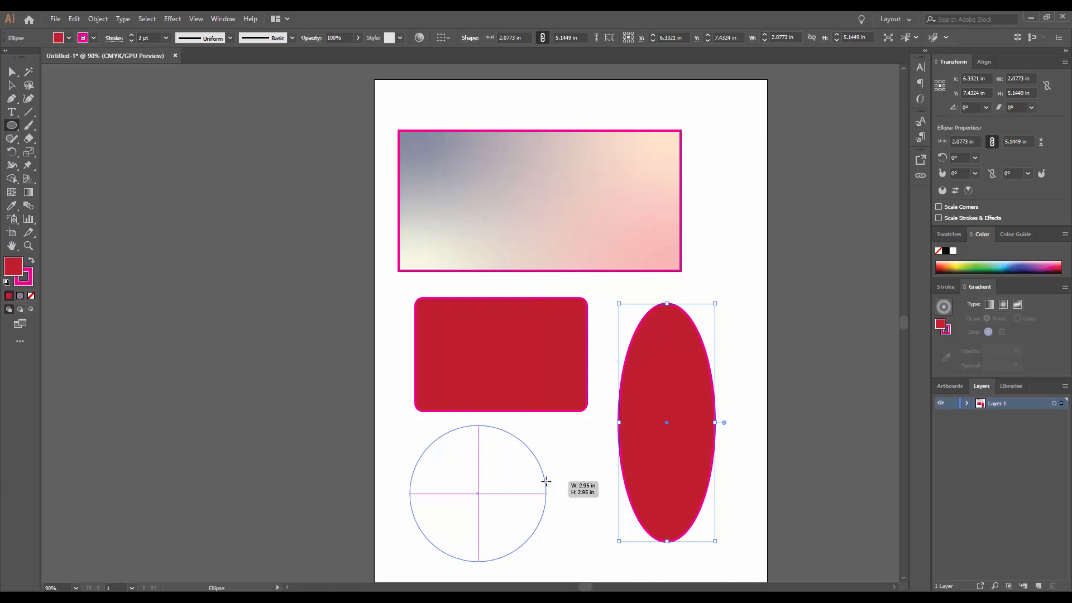
left_click_drag(545, 481, 546, 481)
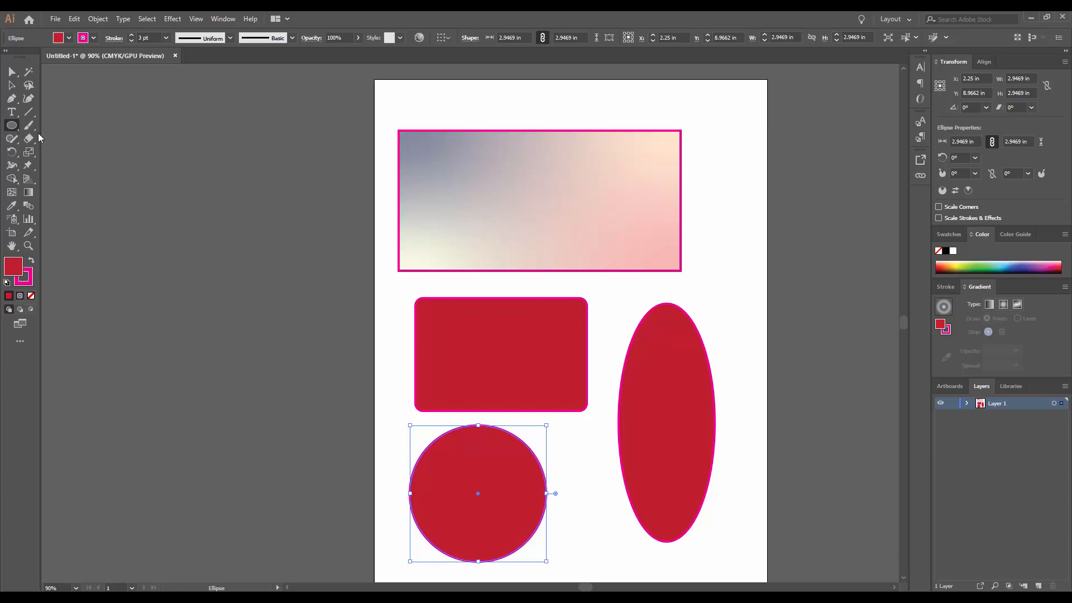
- Fill the circle with brown
left_click(69, 38)
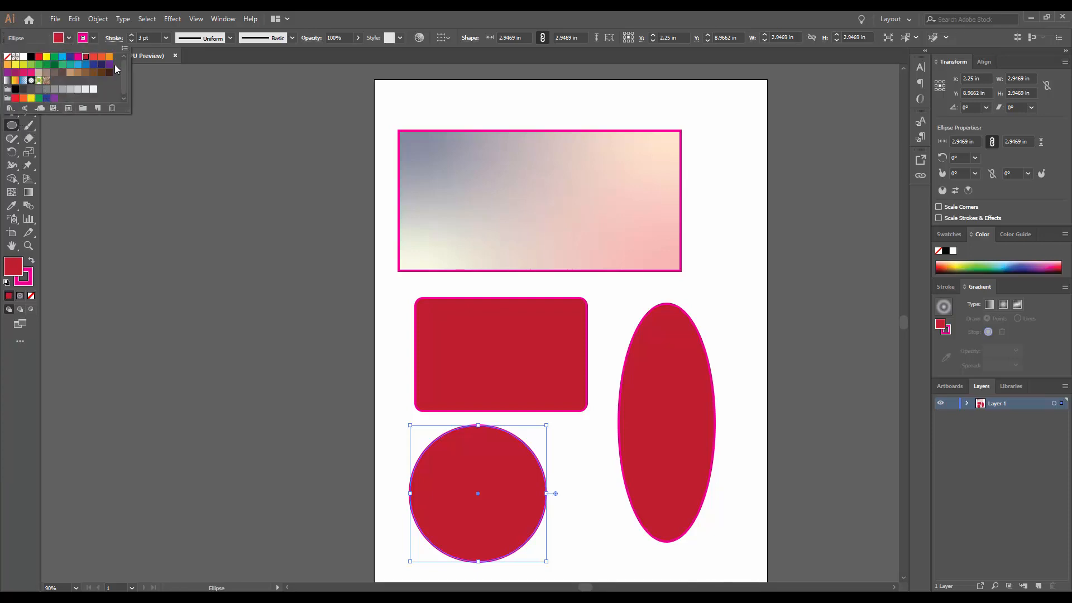
left_click(94, 73)
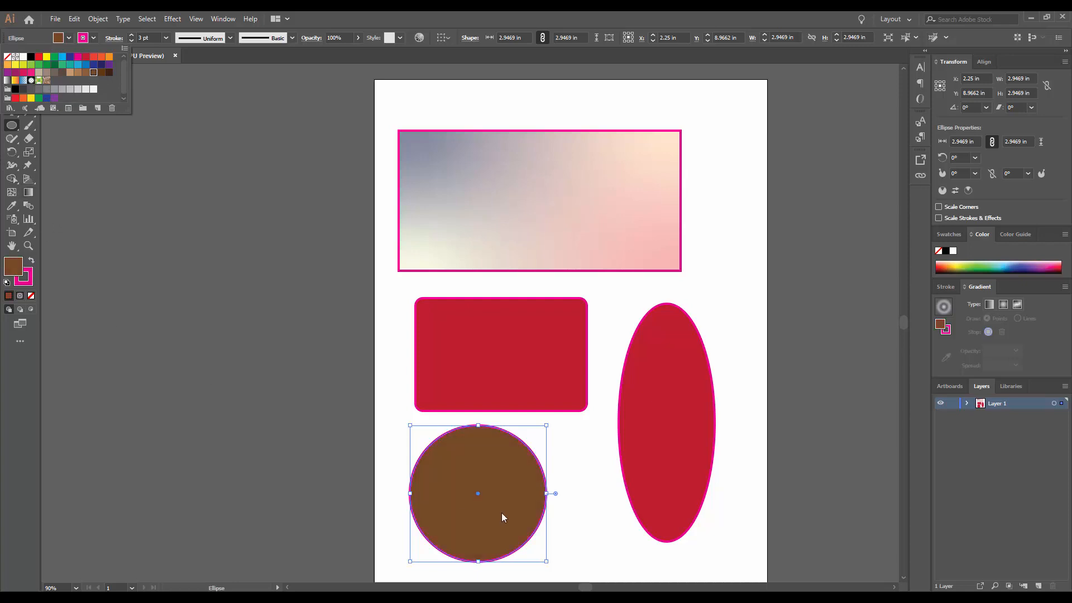
left_click(310, 473)
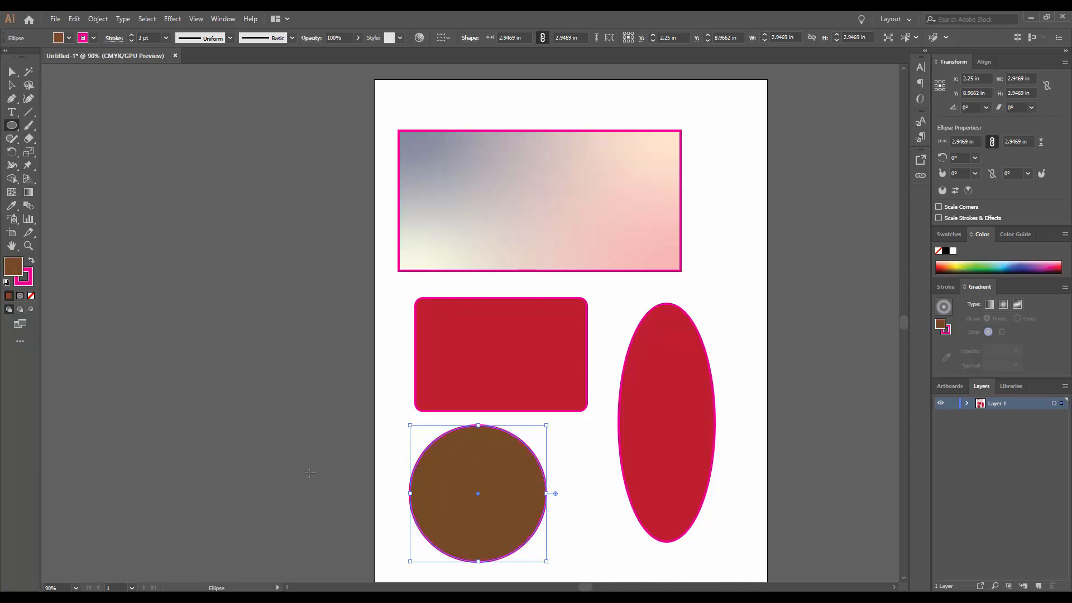
- Deselect everything, reselect the circle with the Selection tool and fill it with light blue
left_click(12, 86)
left_click(296, 265)
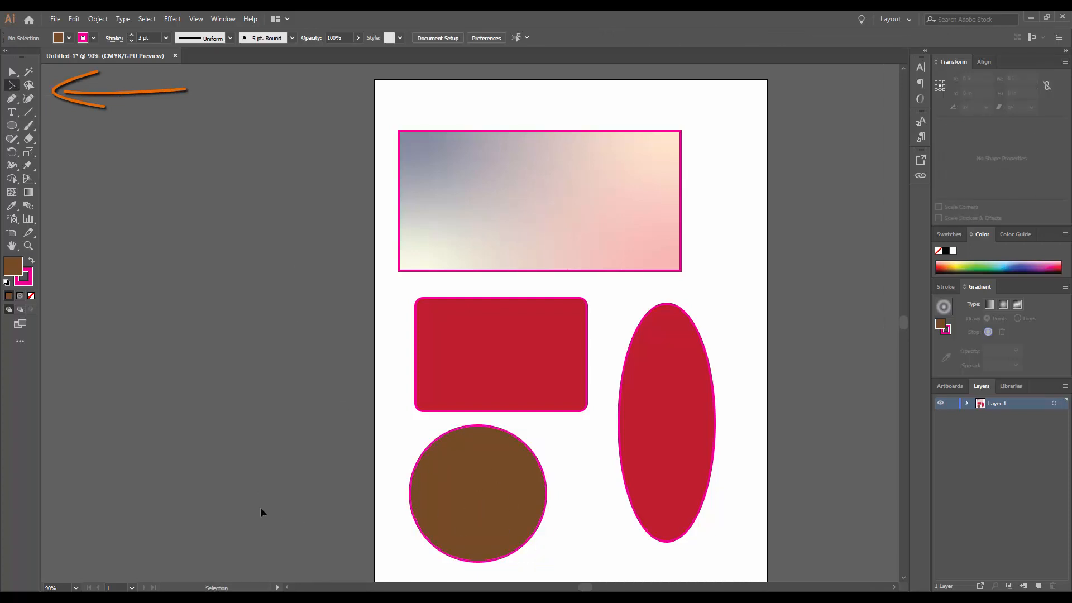
left_click(441, 505)
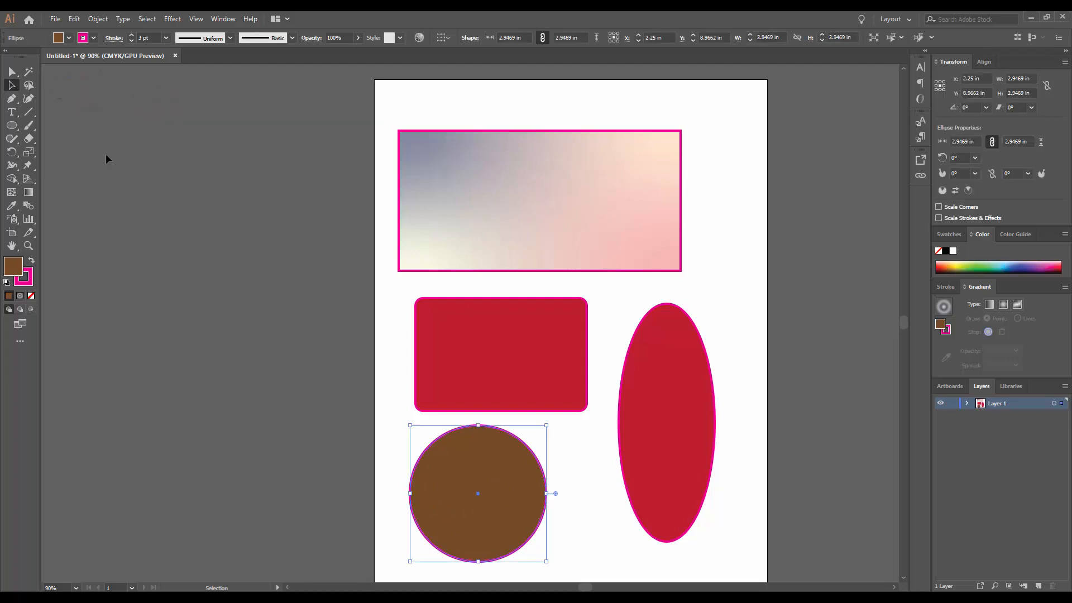
left_click(69, 38)
left_click(77, 64)
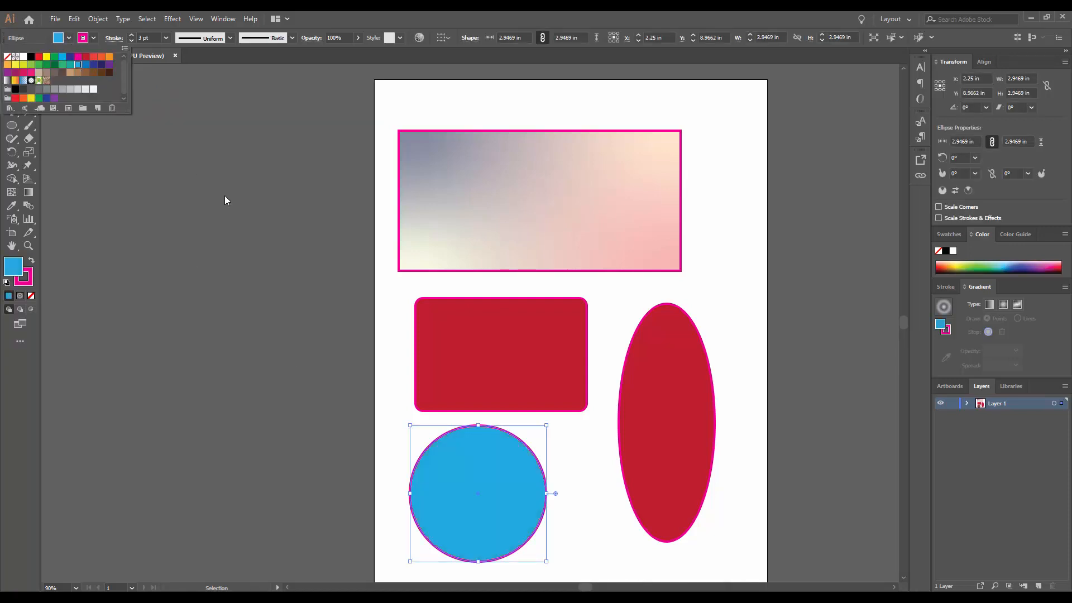
left_click(3, 117)
left_click(15, 90)
left_click(290, 298)
left_click(493, 481)
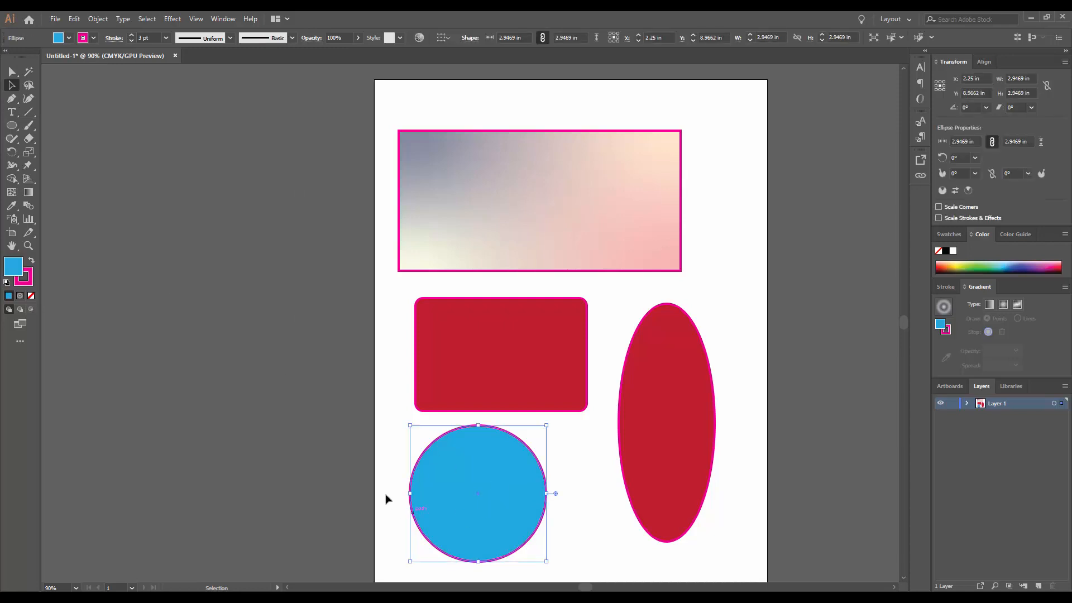
left_click(343, 461)
left_click(456, 495)
mouse_move(444, 503)
left_mouse_down()
mouse_move(270, 389)
mouse_move(438, 515)
mouse_move(449, 504)
left_mouse_up()
mouse_move(478, 425)
left_mouse_down()
mouse_move(477, 463)
mouse_move(479, 426)
left_mouse_up()
- Use Direct Selection to distort the circle into a pointed blob by pulling the handles of its top, left and right anchors
left_click(12, 71)
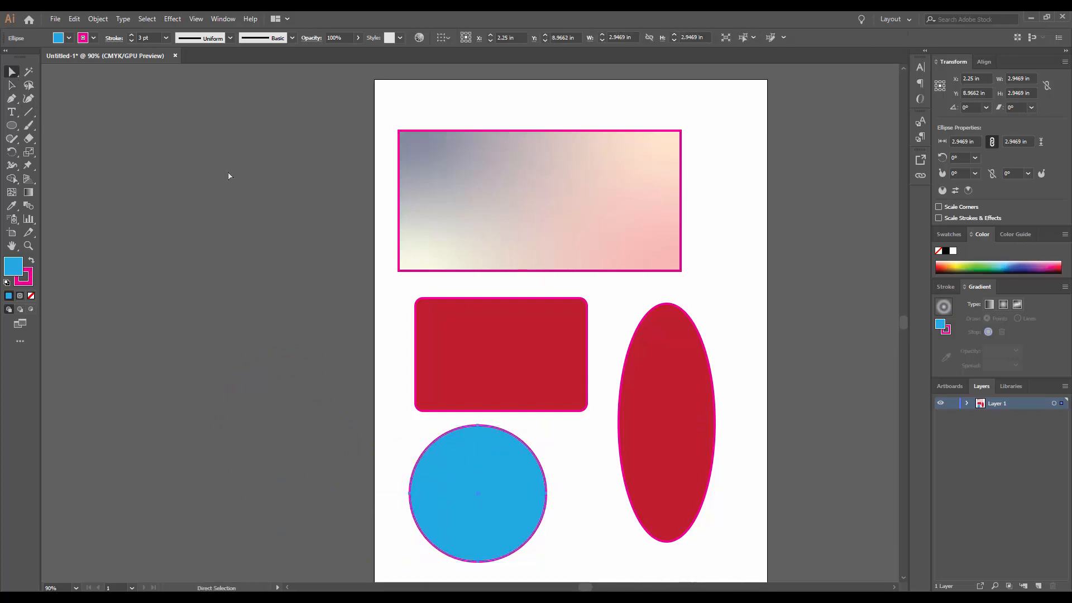
left_click(478, 426)
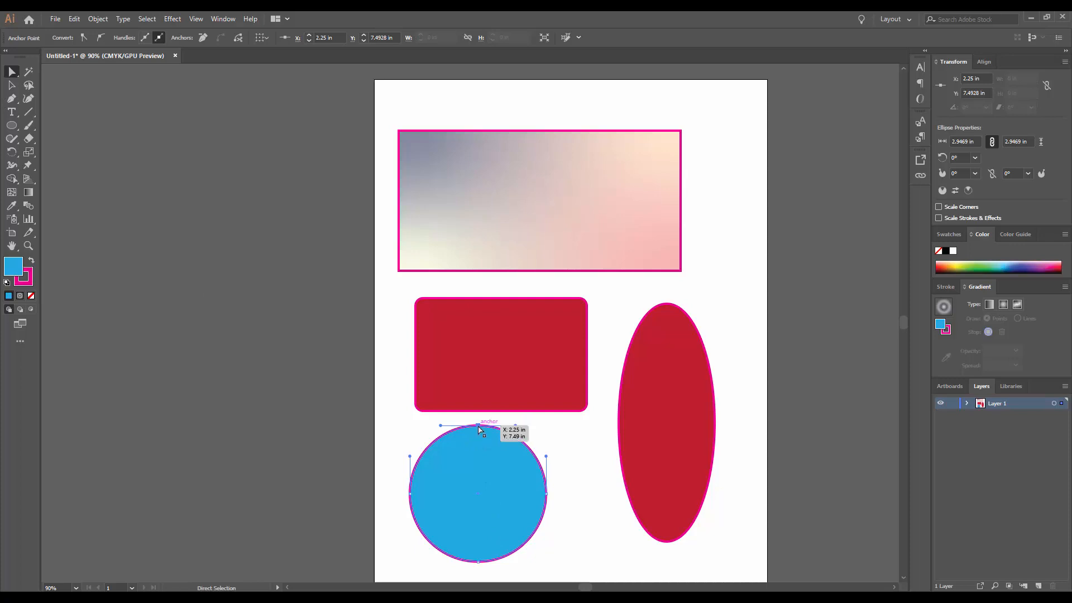
left_click_drag(515, 428, 450, 310)
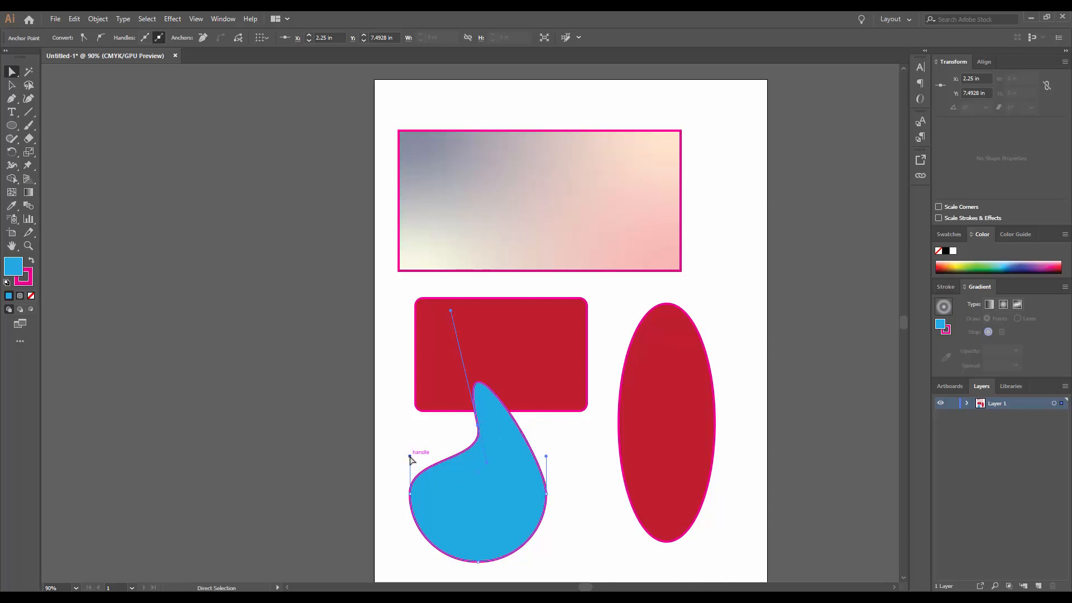
left_click_drag(411, 456, 317, 466)
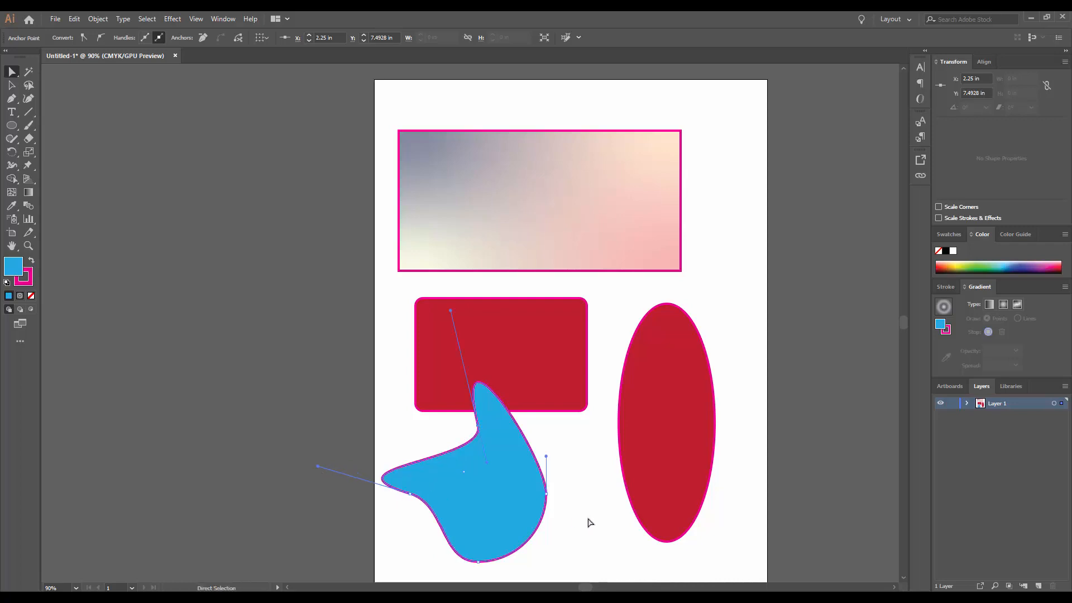
left_click_drag(547, 457, 590, 517)
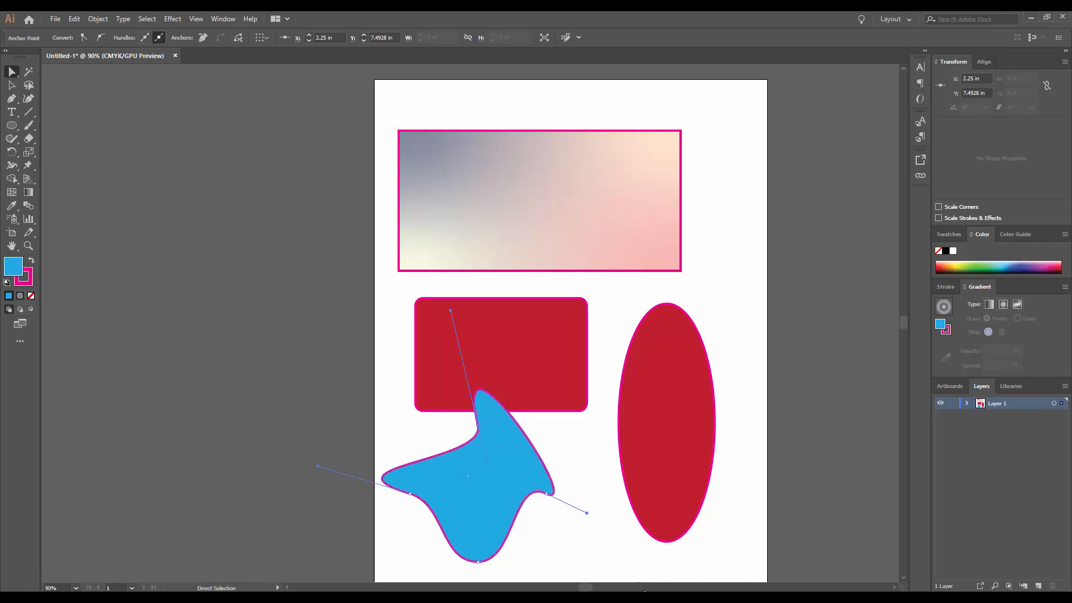
- Scale the distorted blue shape down to about 3.11 by 2.60 in and place it beneath the rounded rectangle
key("v")
mouse_move(472, 519)
left_mouse_down()
mouse_move(434, 440)
mouse_move(303, 417)
mouse_move(290, 438)
mouse_move(543, 477)
mouse_move(465, 530)
mouse_move(493, 504)
mouse_move(484, 525)
left_mouse_up()
left_click_drag(576, 380, 549, 430)
key("v")
left_click_drag(509, 523, 538, 525)
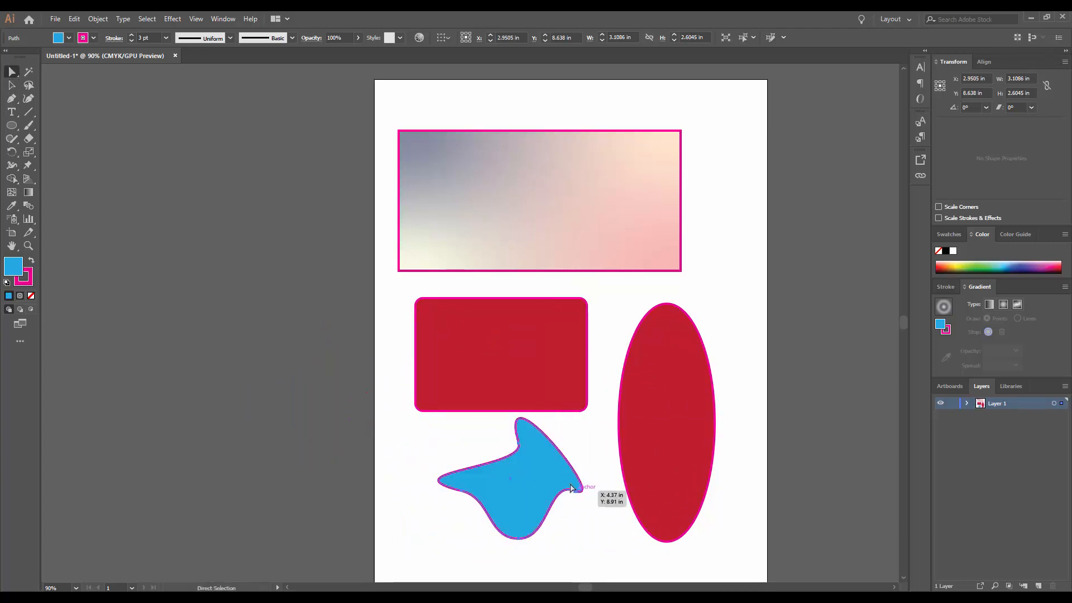
- Swing the handle of the blue shape's top anchor up and to the right so the outline curves across itself
left_click(545, 485, "ctrl")
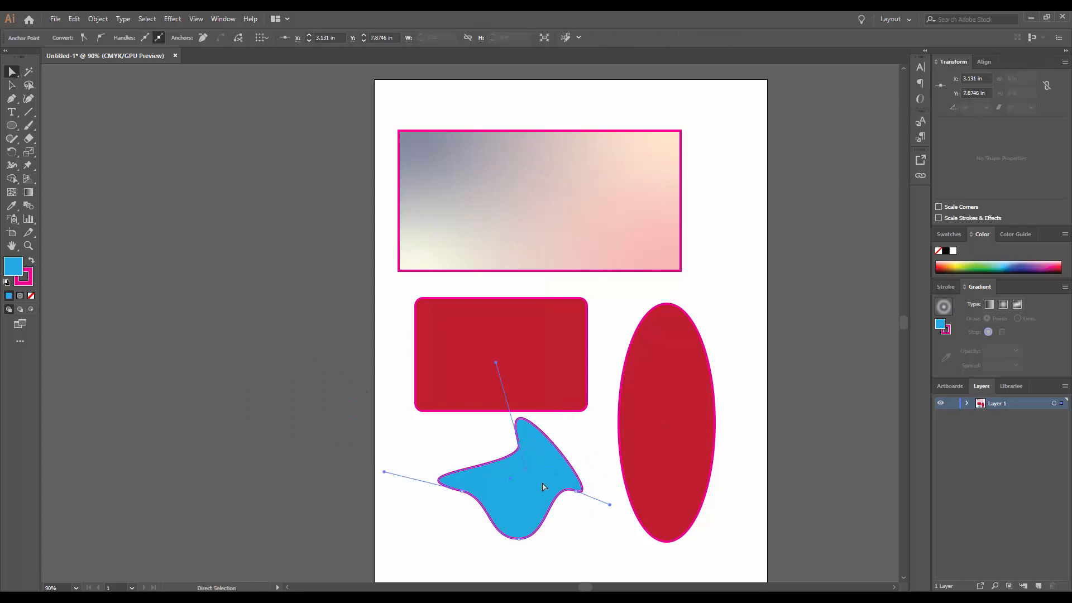
left_click_drag(526, 474, 566, 373)
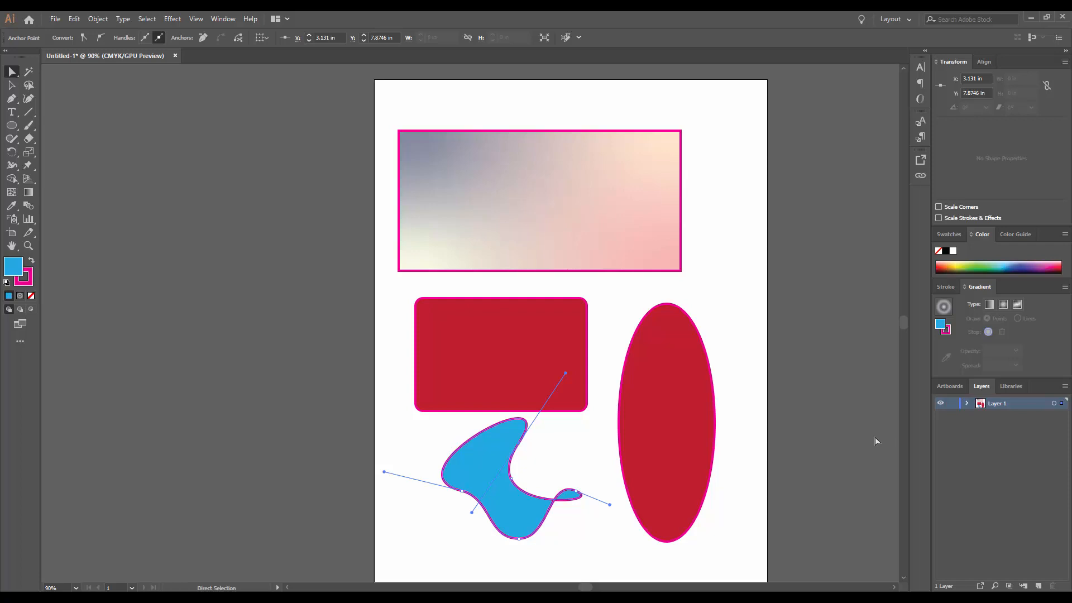
- Draw a tilted six-sided polygon with a radius of about 1.65 in over the top edge of the gradient rectangle
left_click(11, 127)
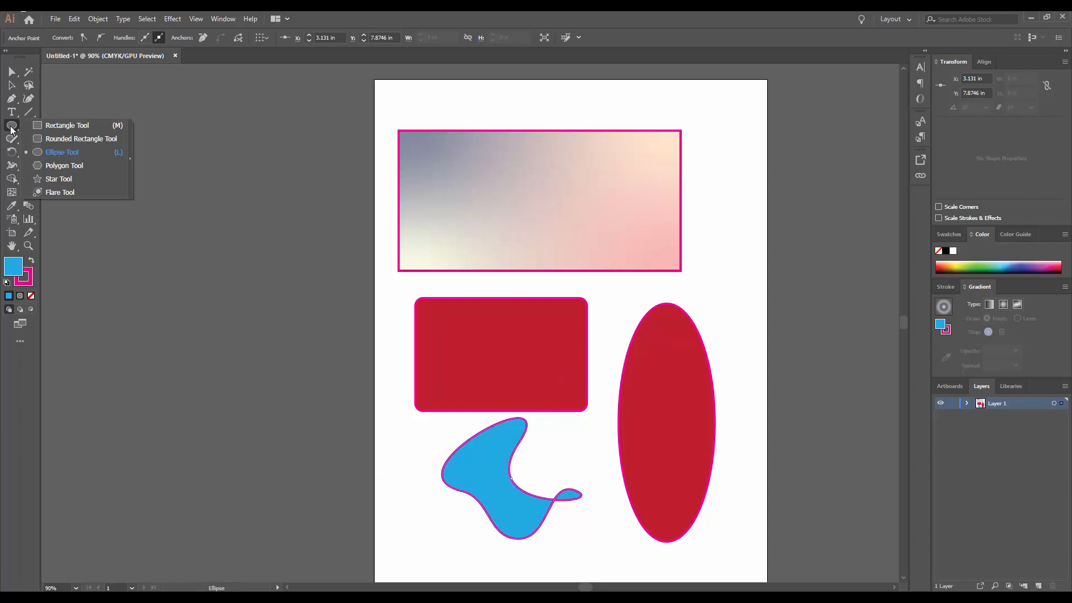
left_click(66, 171)
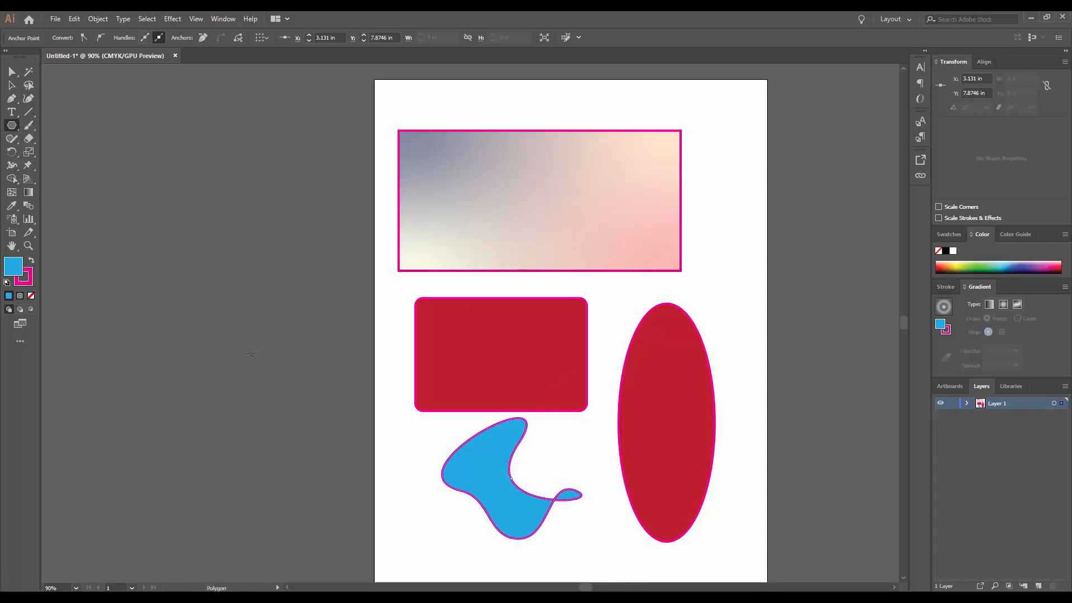
left_click_drag(570, 108, 630, 187)
- Create a three-sided polygon with a radius of 1.6521 in on the pasteboard beside the gradient rectangle, then shift it slightly down
scroll(642, 340, "up", 2)
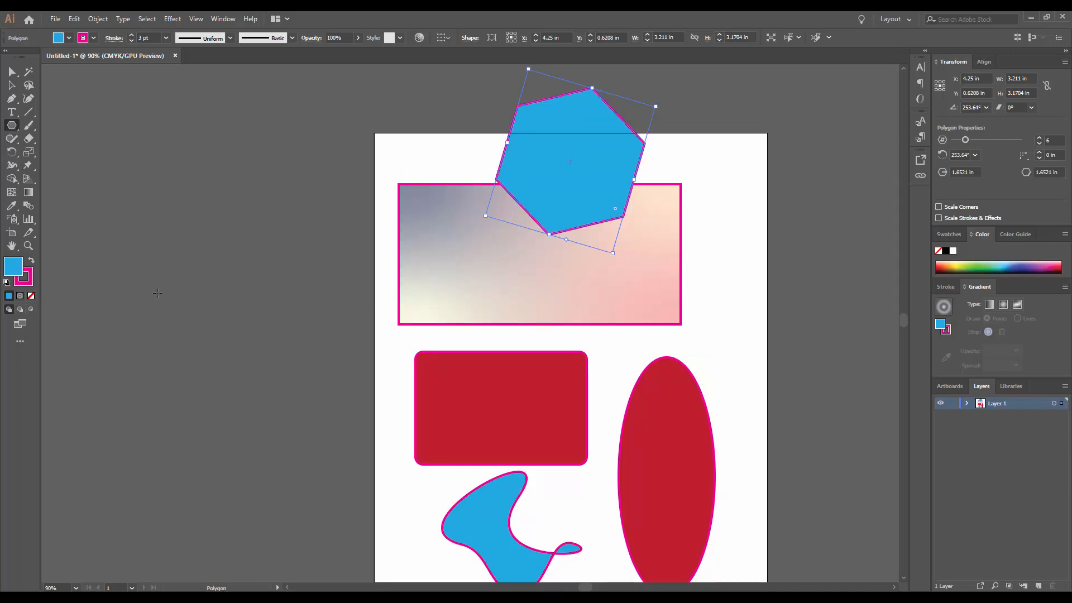
left_click(268, 217)
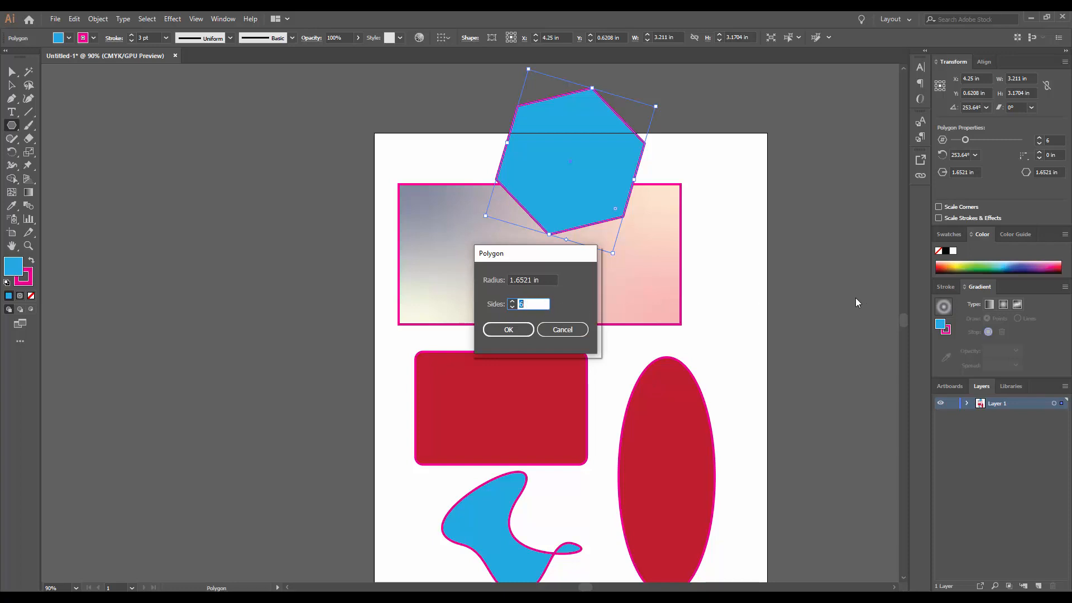
type("3")
left_click(508, 329)
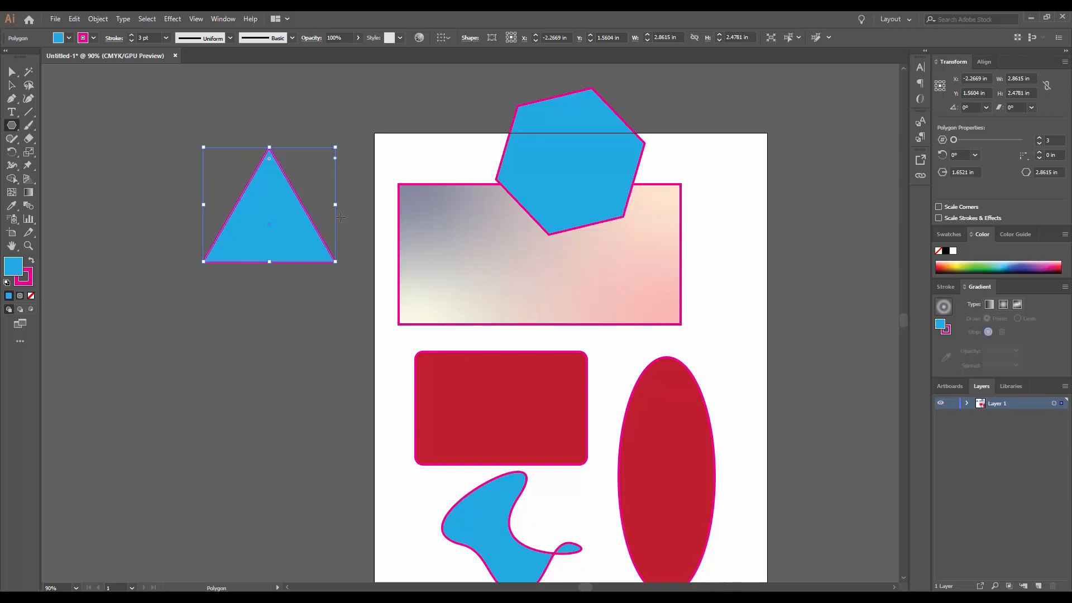
key("a")
left_click_drag(333, 260, 319, 324)
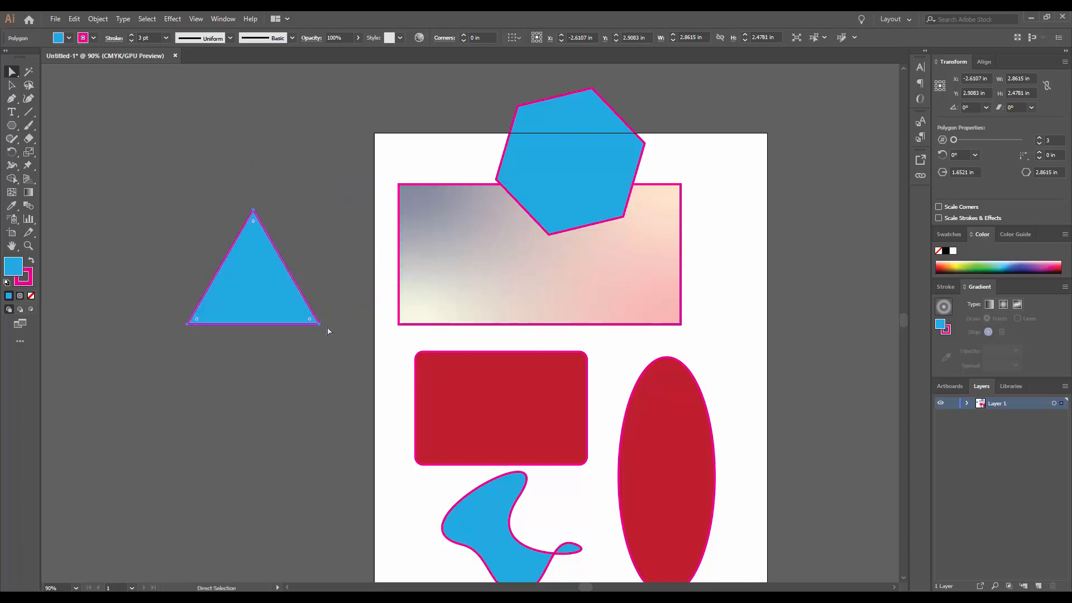
- Use Direct Selection to stretch the triangle's base corners outward and round its upper corner to a radius of about 1.68 in
left_click(320, 325)
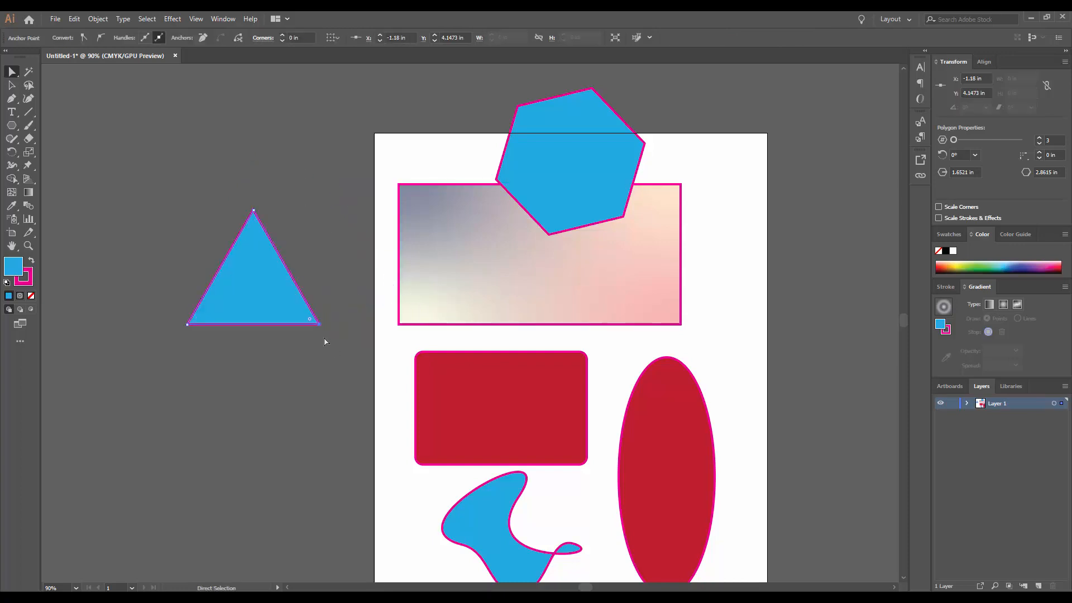
left_click_drag(319, 324, 470, 391)
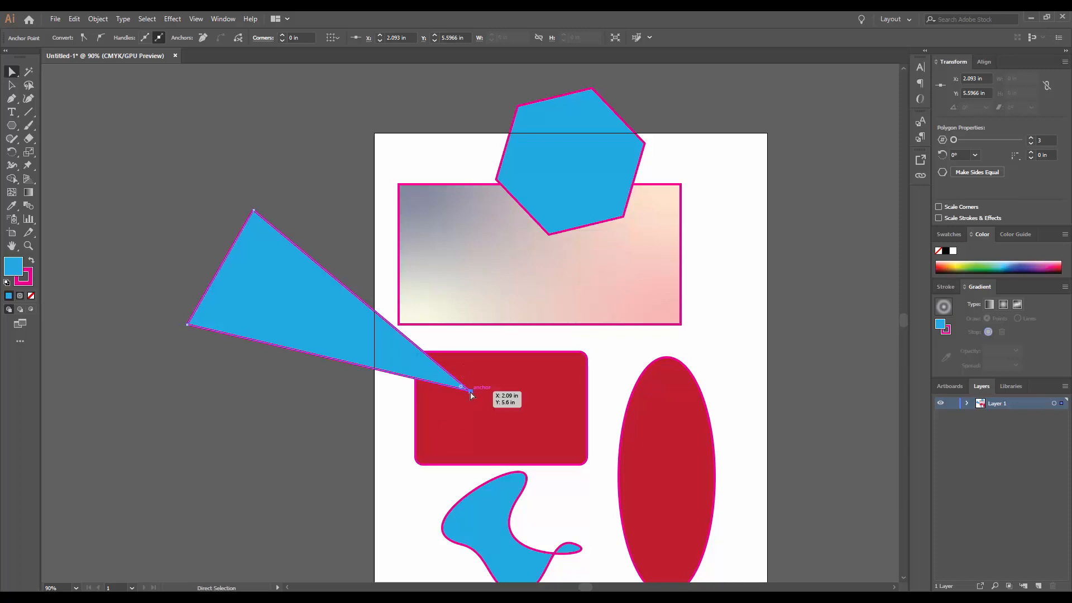
key("ctrl+z")
left_click_drag(342, 322, 444, 226)
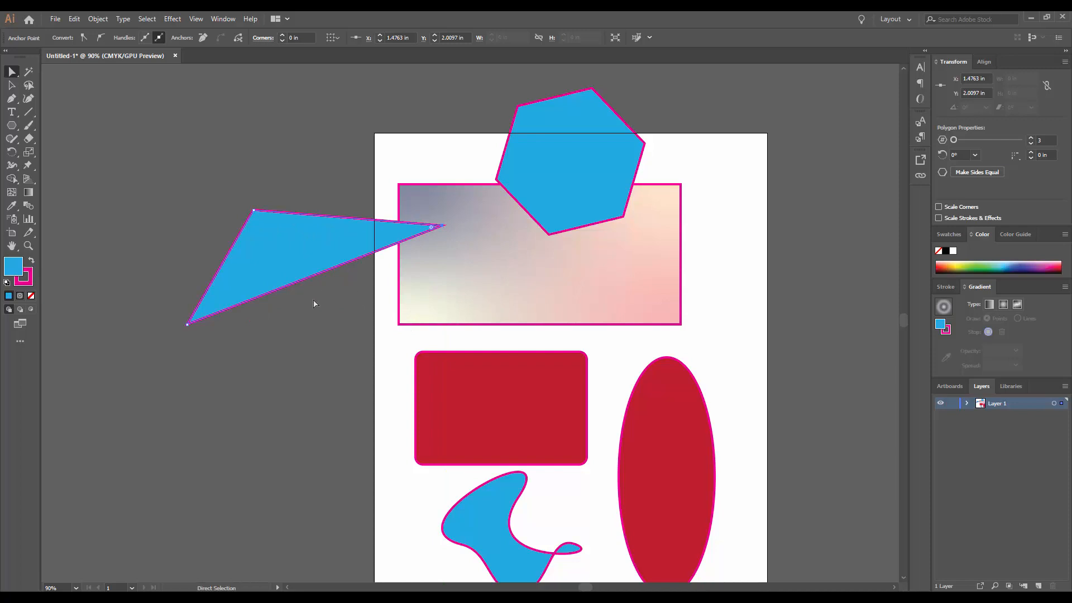
left_click_drag(187, 324, 208, 437)
left_click_drag(254, 209, 402, 240)
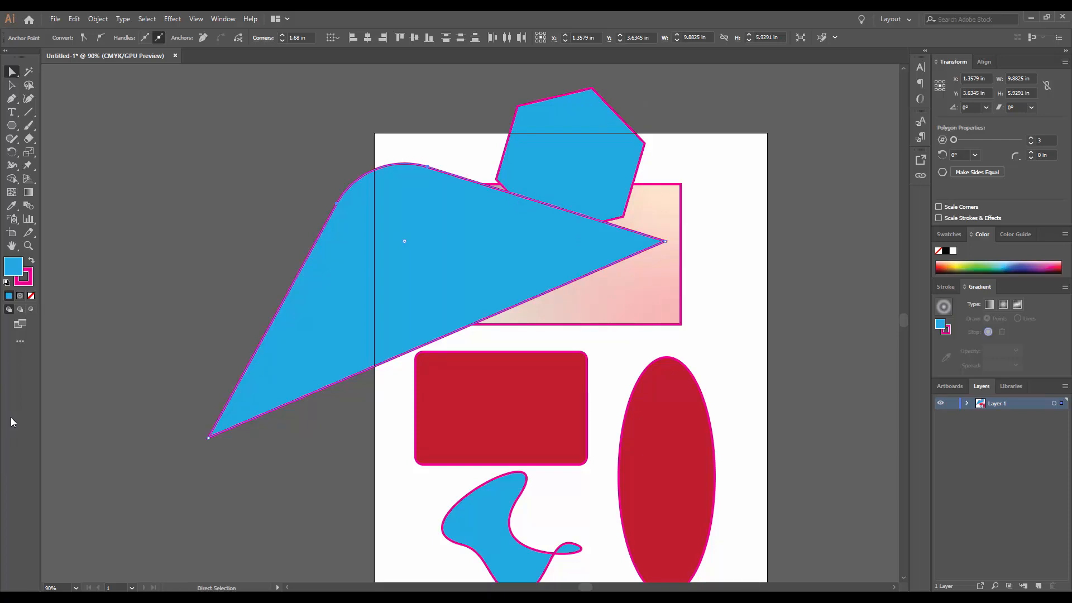
- Draw a tilted five-pointed star about 5.17 by 5.02 in over the artboard's upper-right corner
left_click(11, 125)
left_click(55, 178)
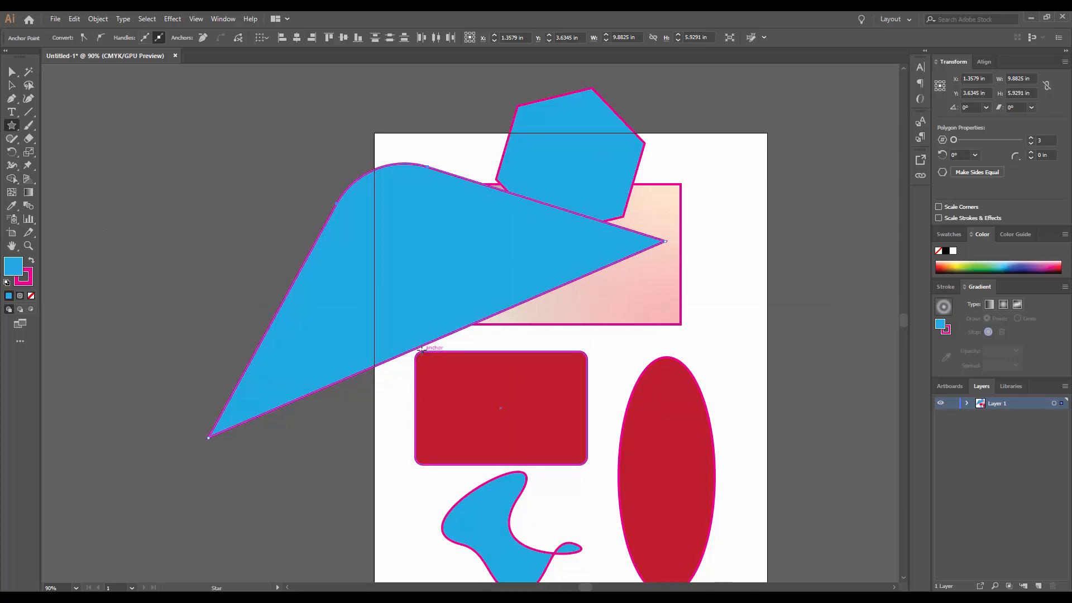
mouse_move(710, 207)
left_mouse_down()
mouse_move(798, 313)
mouse_move(777, 310)
left_mouse_up()
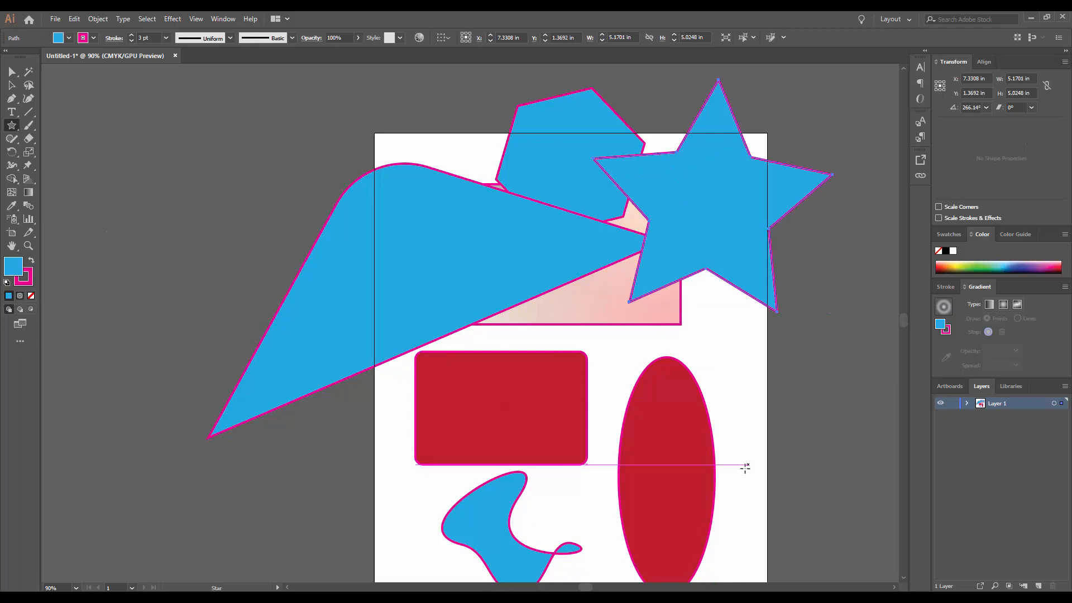
- Create an eight-pointed star with radii of 2.7243 in and 1.3621 in on the pasteboard to the left of the artboard
left_click(134, 226)
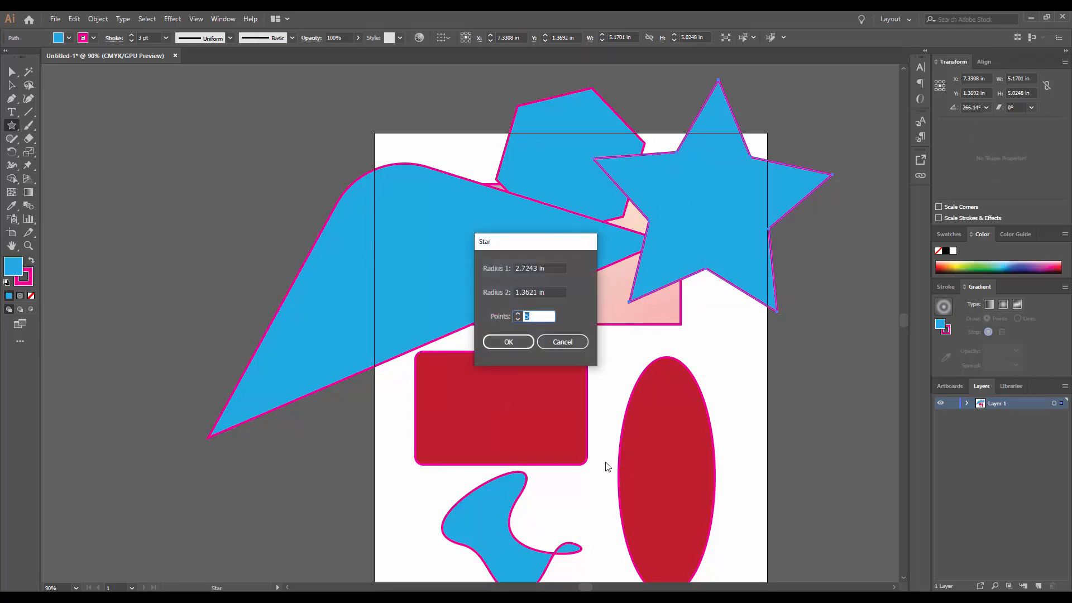
type("8")
left_click(507, 341)
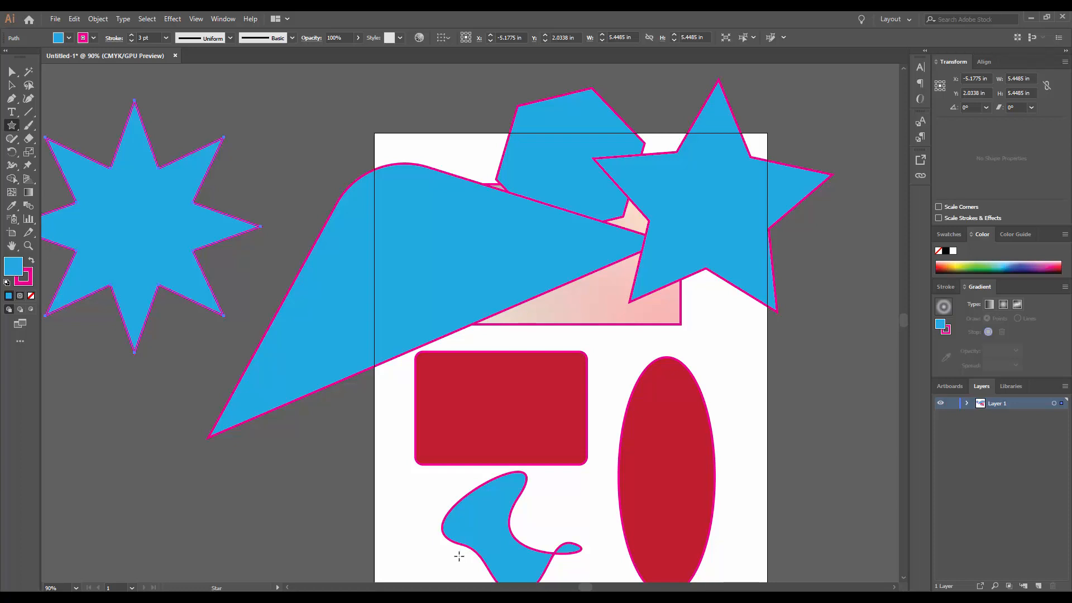
- Draw a lens flare about 4.27 in across over the upper part of the eight-pointed star
left_click(11, 125)
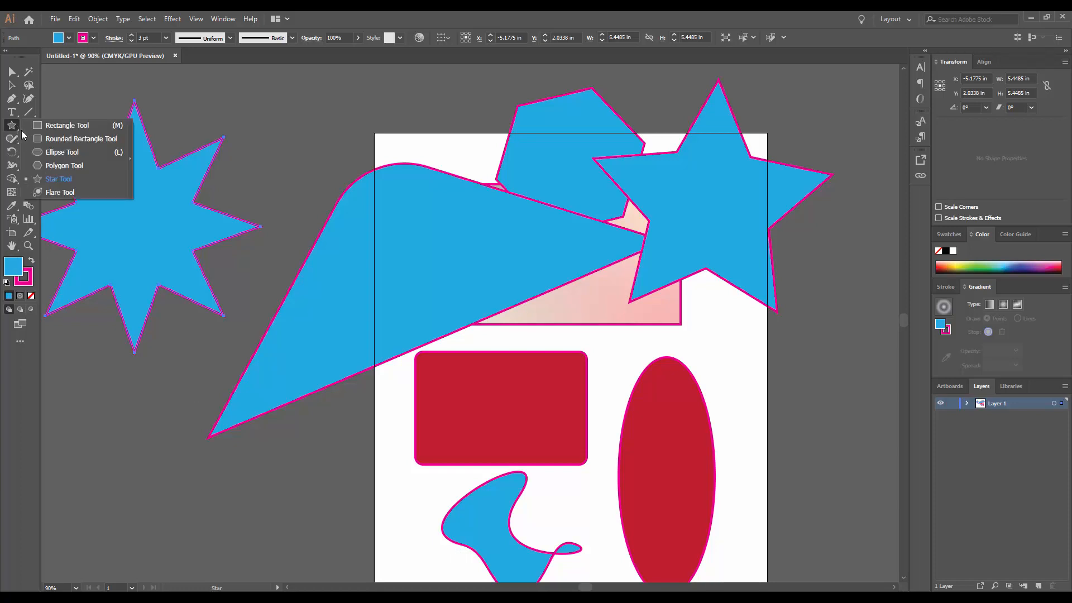
left_click(76, 195)
left_click_drag(160, 161, 207, 129)
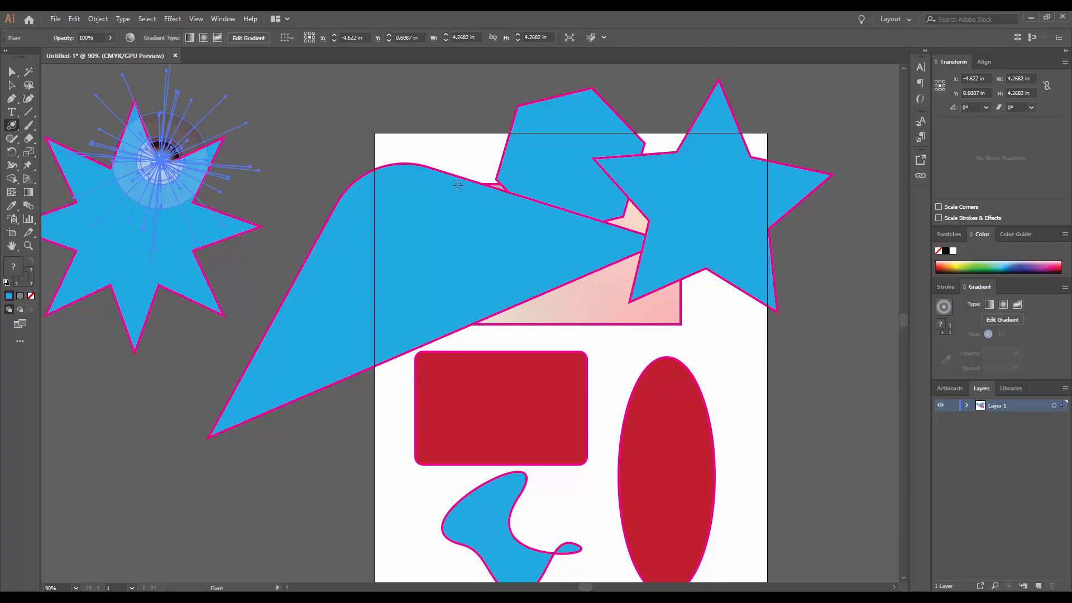
- Delete the eight-pointed star and the lens flare from the pasteboard
left_click(11, 85)
left_click(333, 162)
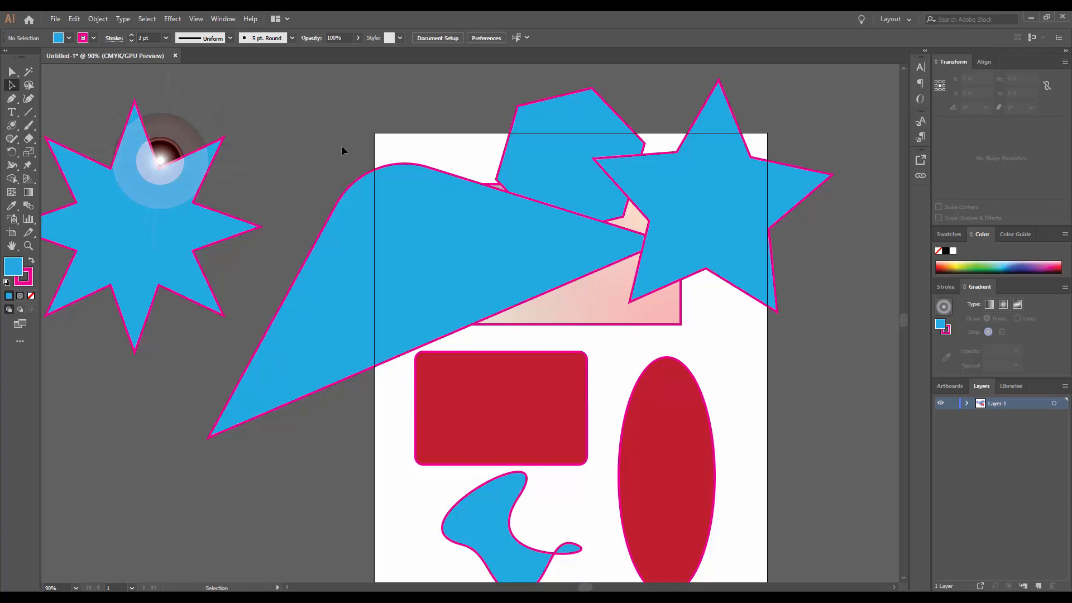
left_click(182, 257)
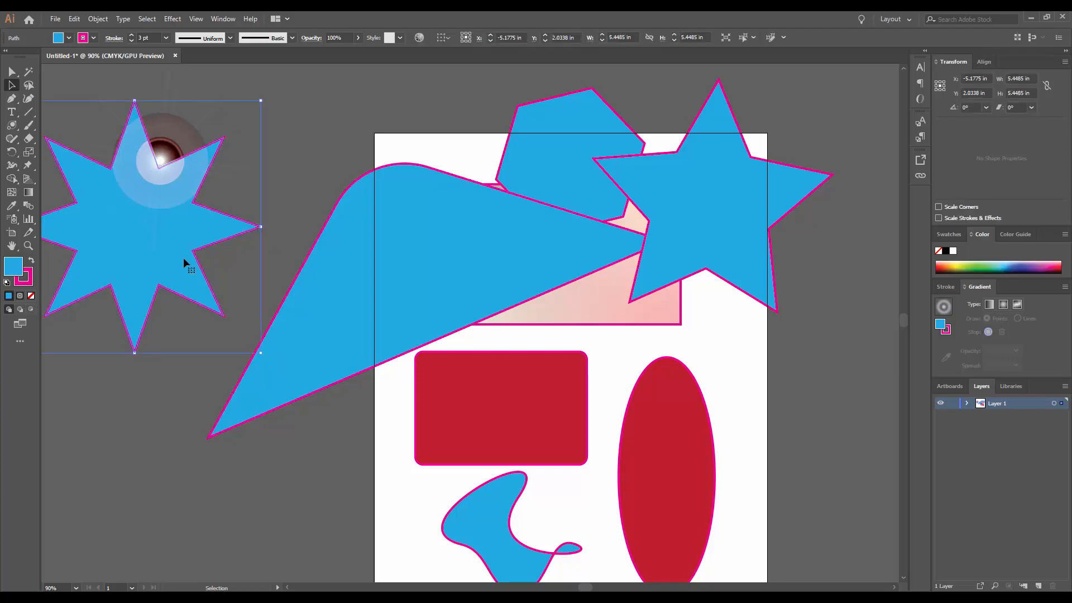
key("Delete")
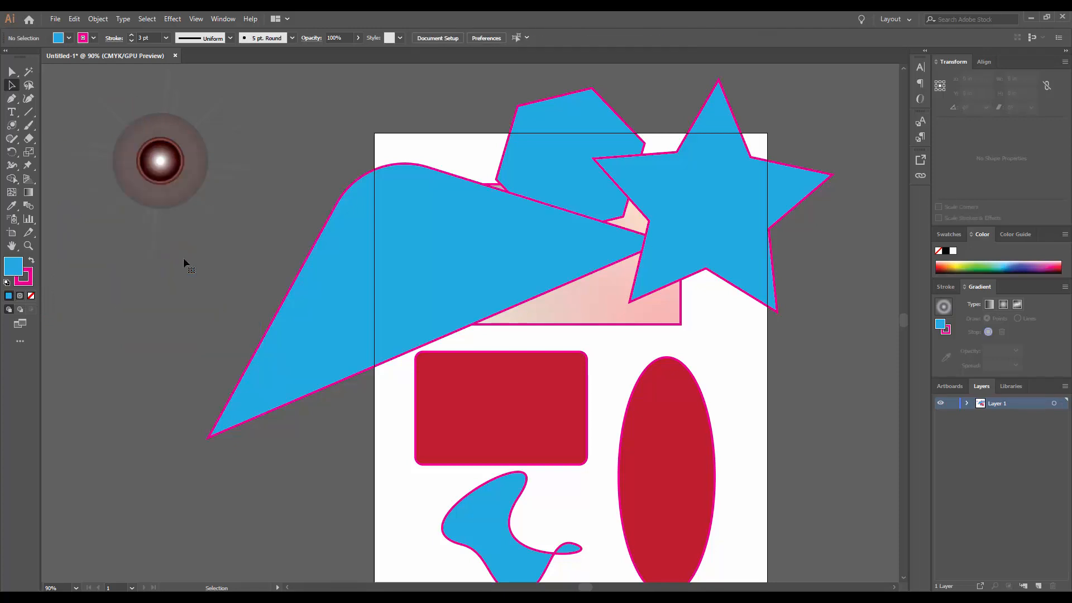
left_click(165, 162)
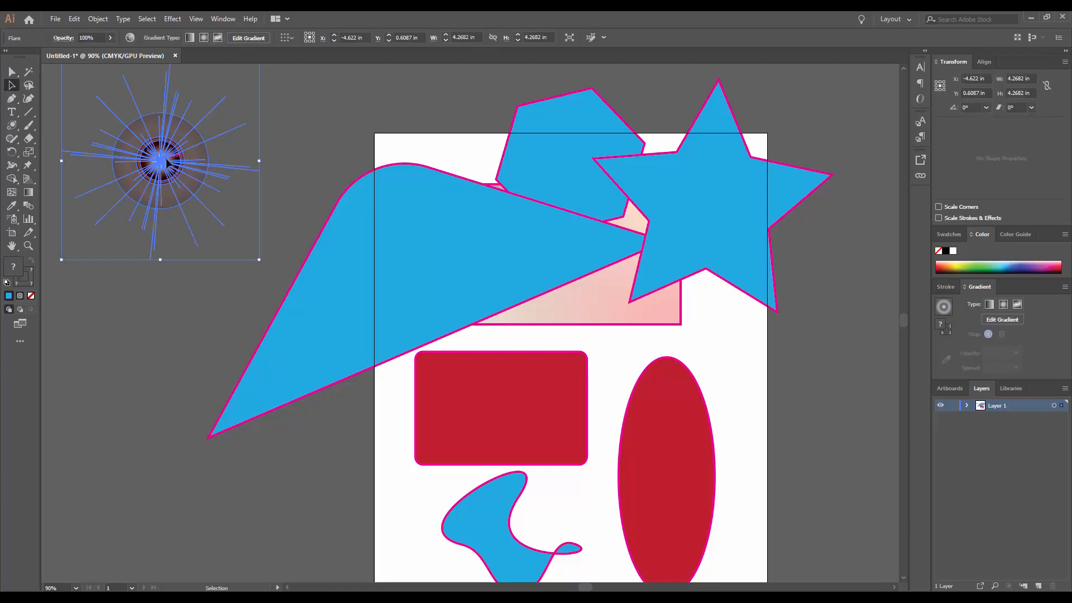
key("Delete")
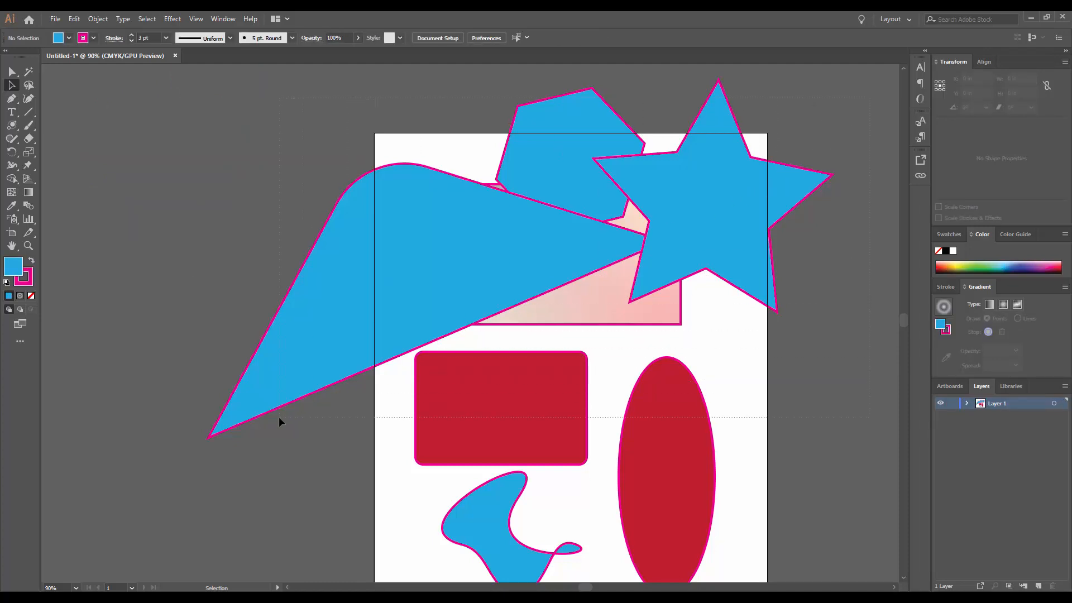
- Delete all remaining shapes, including the distorted blue shape near the artboard's bottom, to clear the document
key("ctrl+a")
key("Delete")
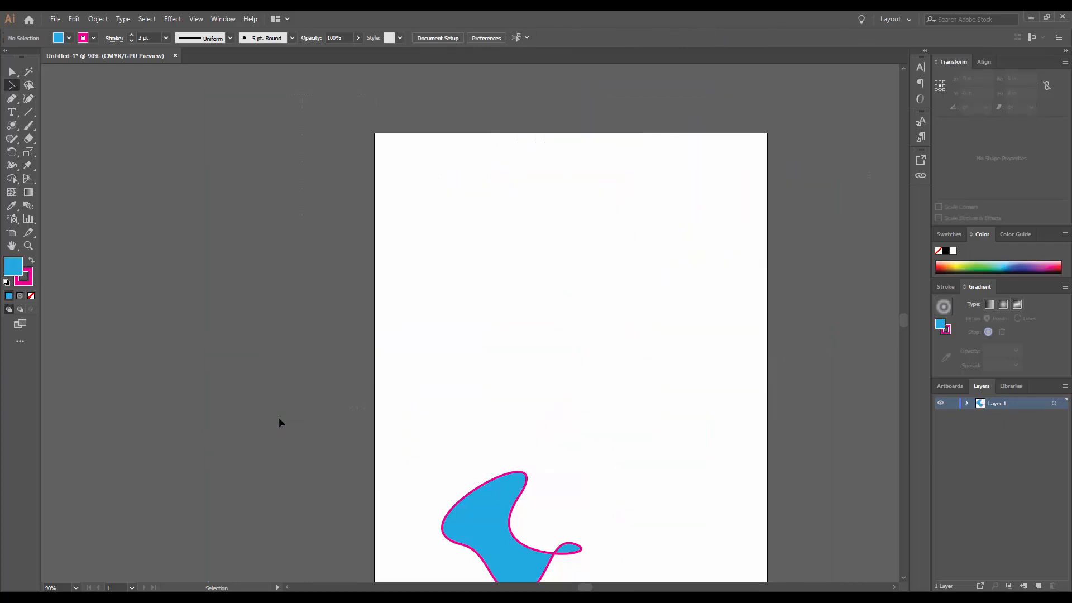
scroll(610, 366, "down", 1)
scroll(610, 366, "down", 1)
left_click(504, 474)
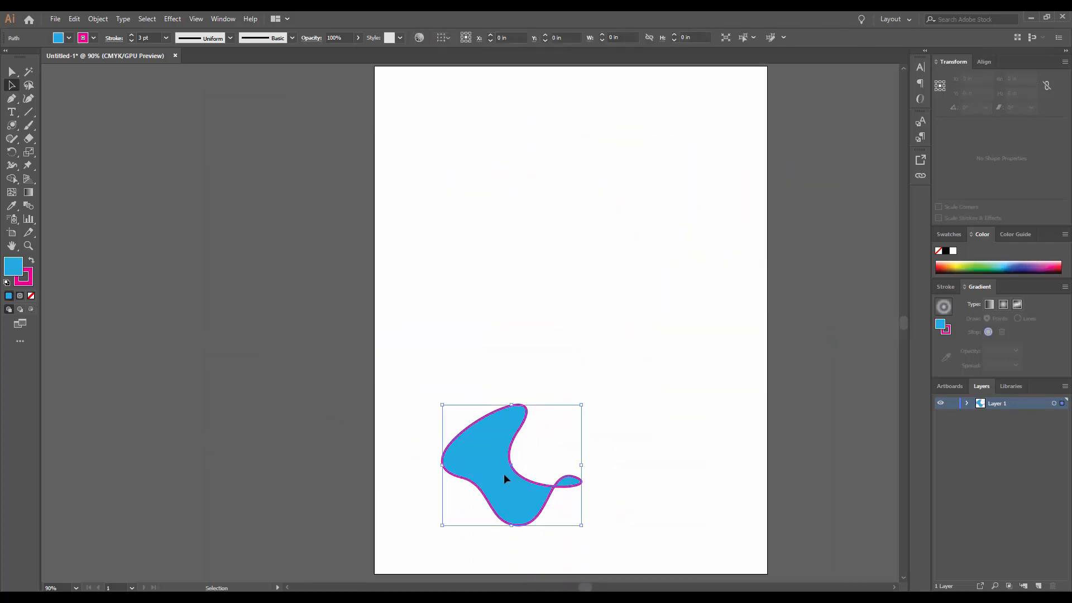
key("Delete")
left_click_drag(679, 191, 208, 418)
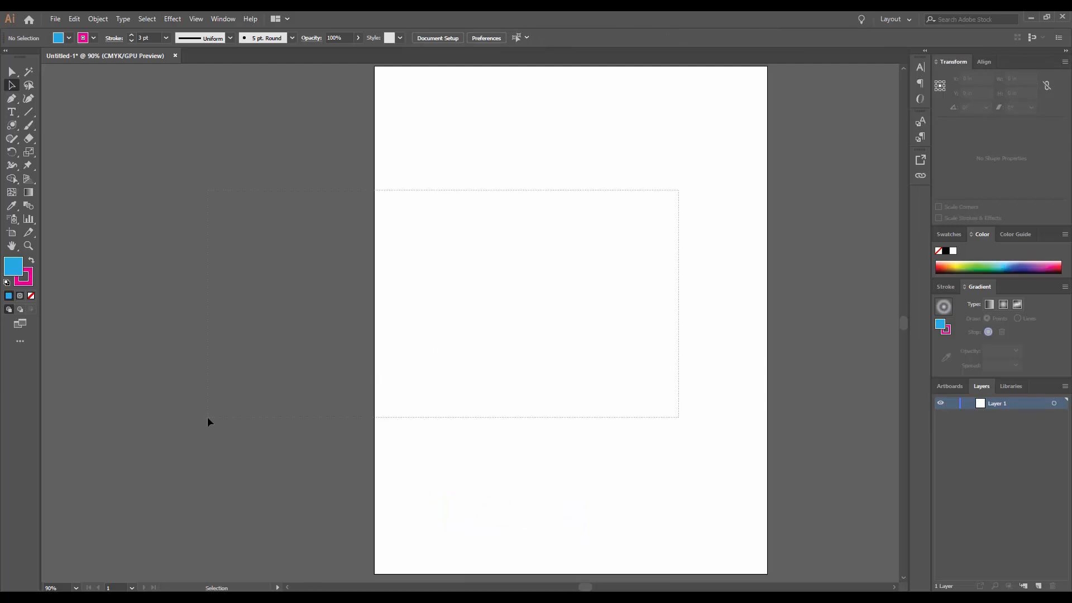
left_click_drag(207, 417, 207, 418)
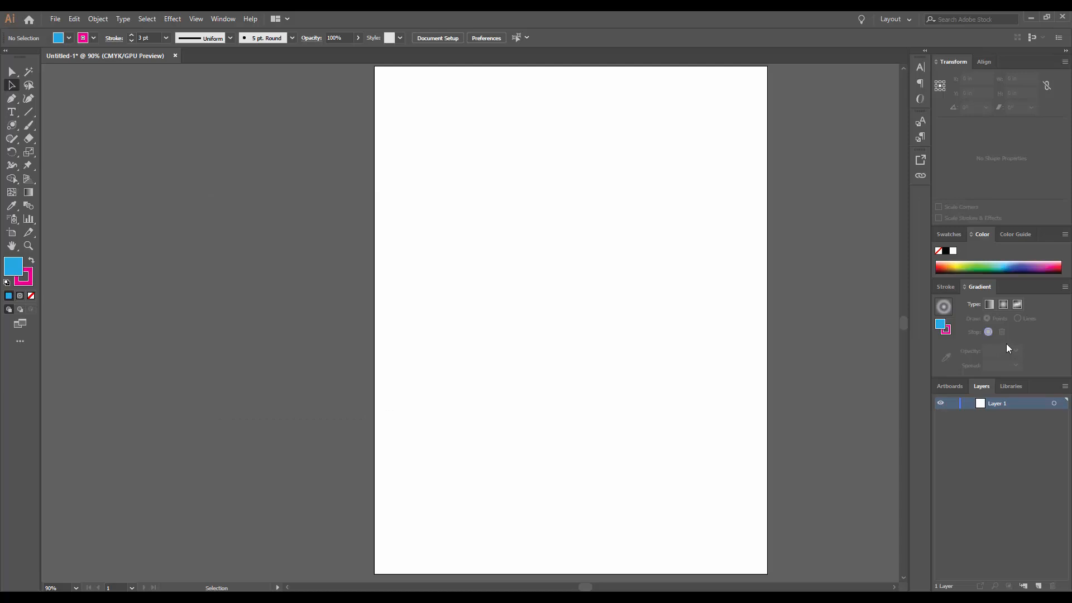
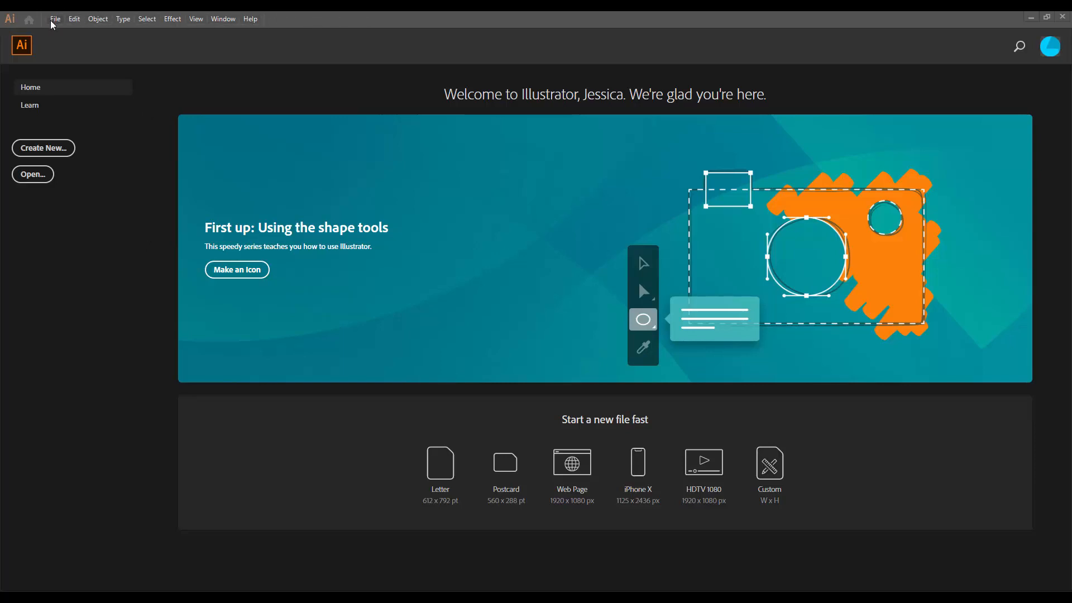
- Start a new document from the Print presets using the Letter size and set its units to inches
left_click(55, 20)
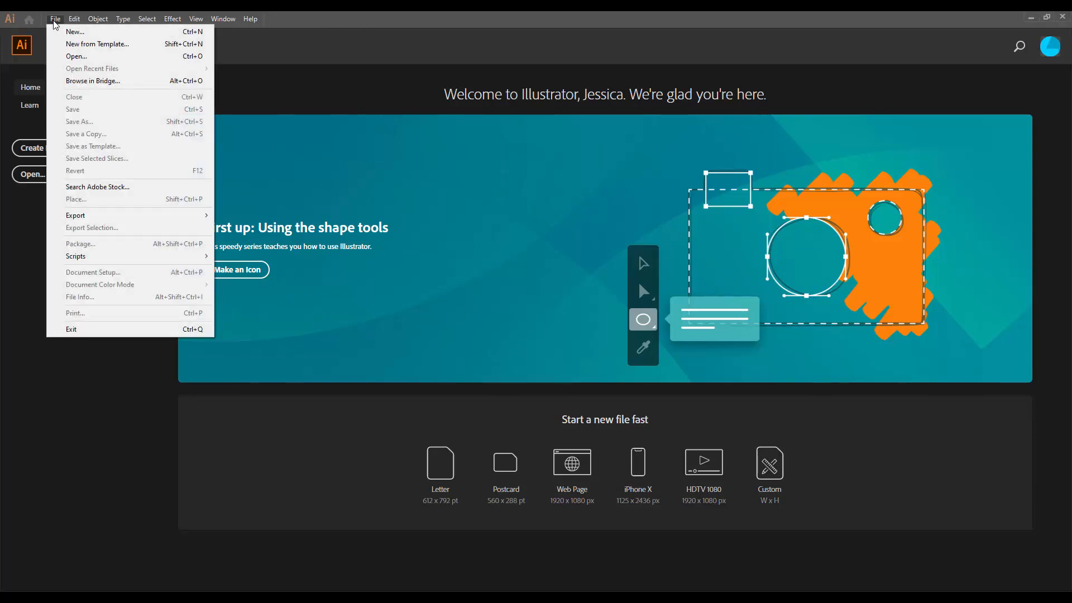
left_click(56, 20)
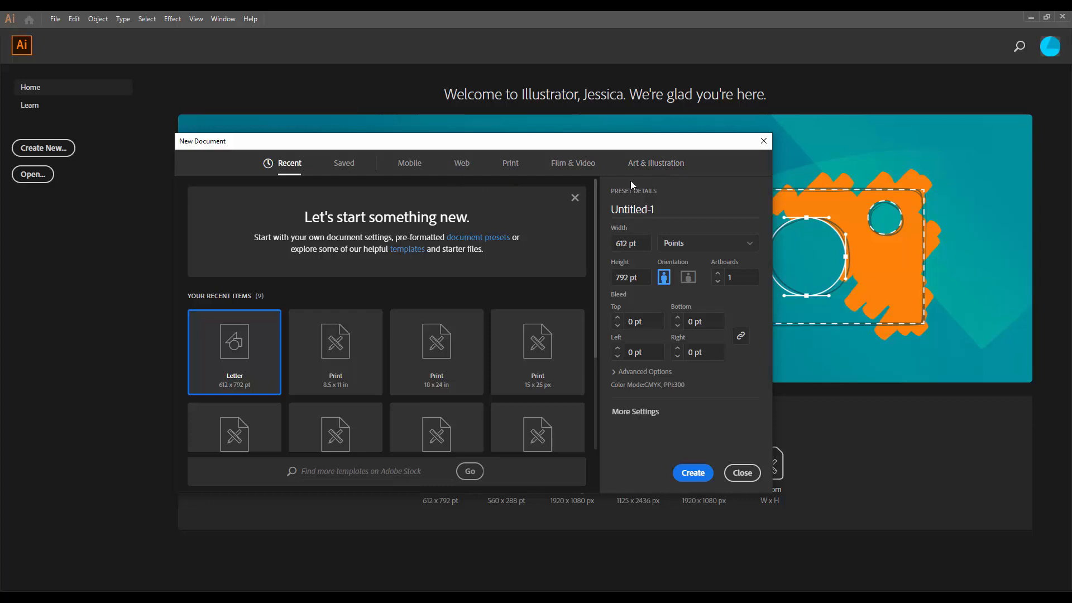
left_click(515, 170)
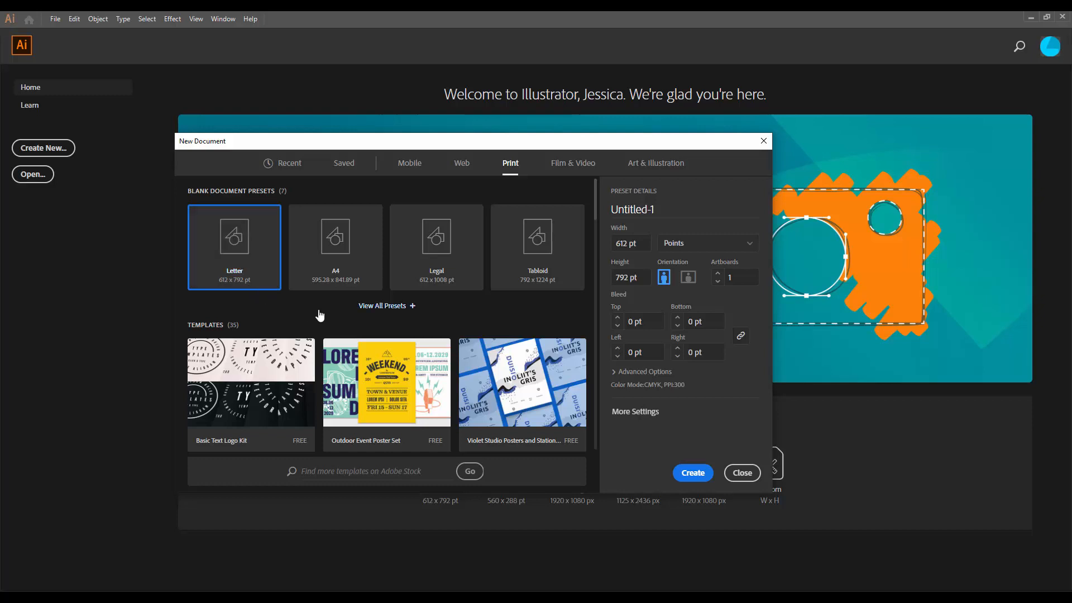
left_click(750, 247)
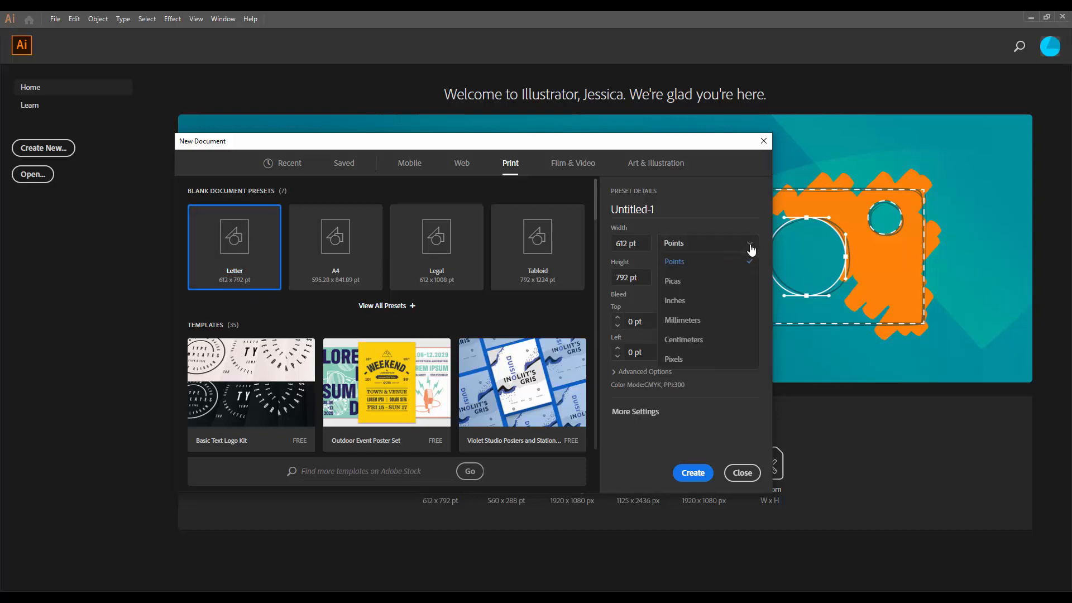
left_click(721, 307)
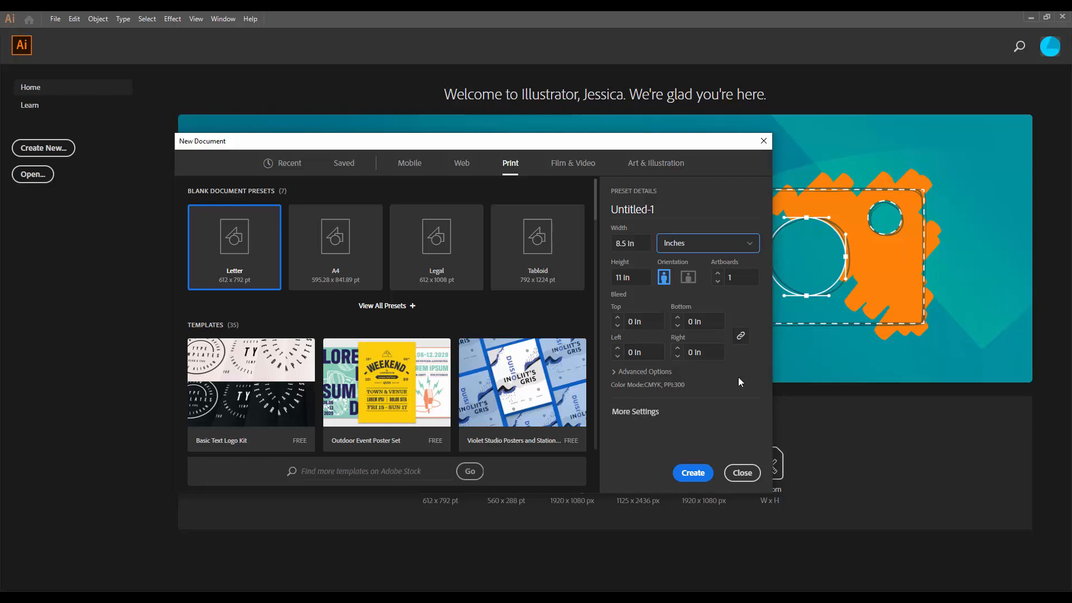
- Create the Letter document with CMYK color mode, High (300 ppi) raster effects and Default preview mode
left_click(633, 413)
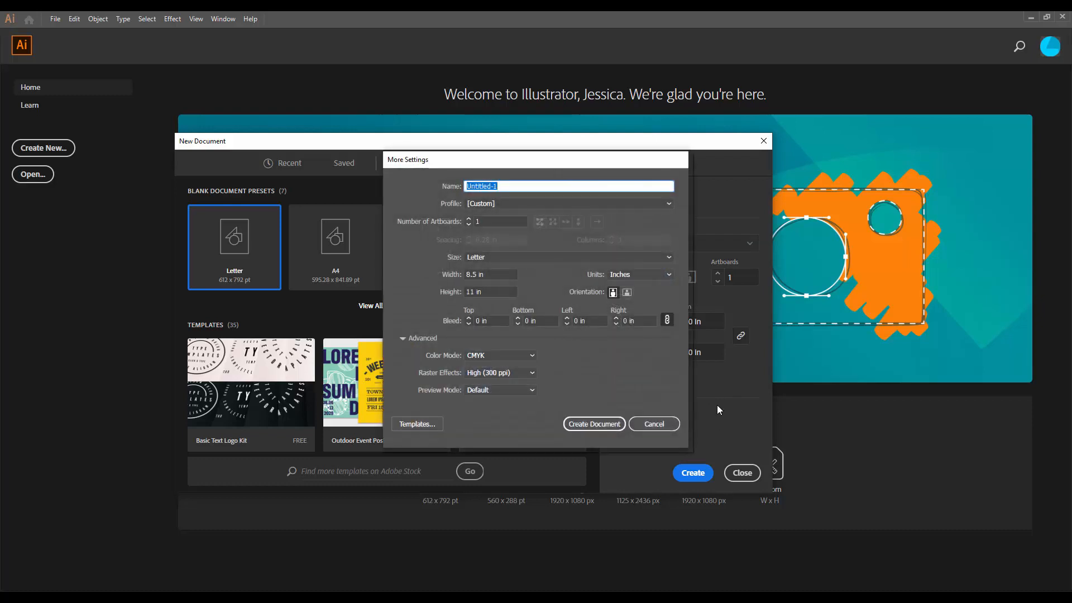
left_click(532, 356)
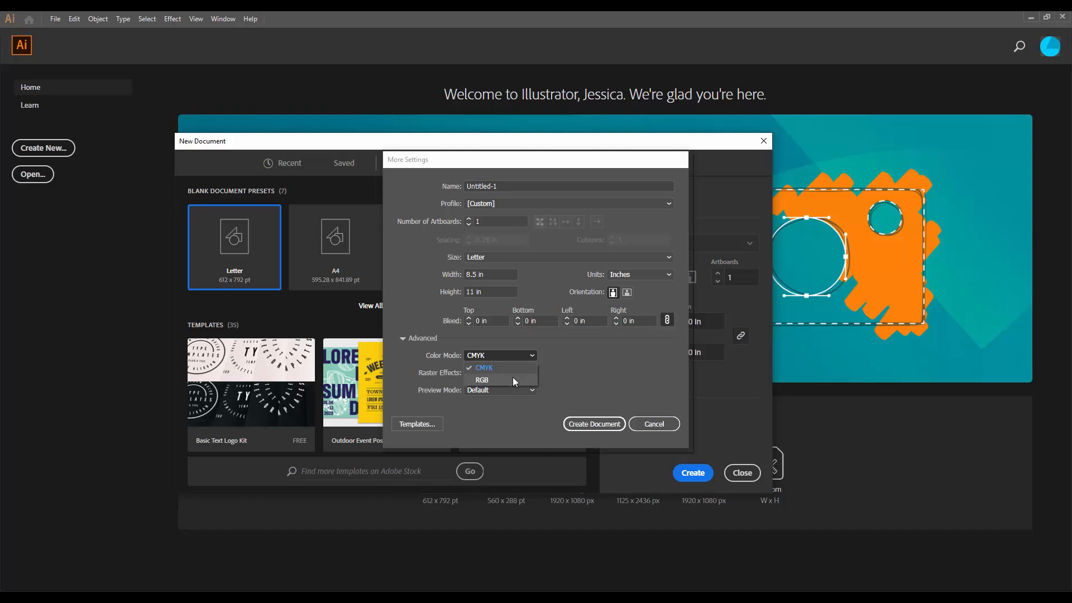
left_click(585, 368)
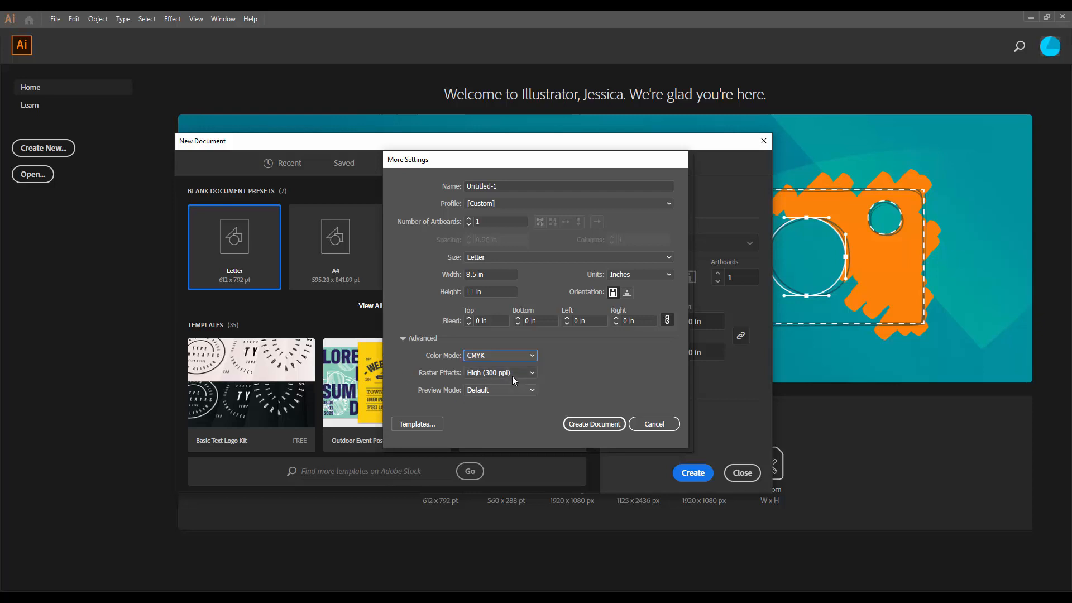
left_click(532, 373)
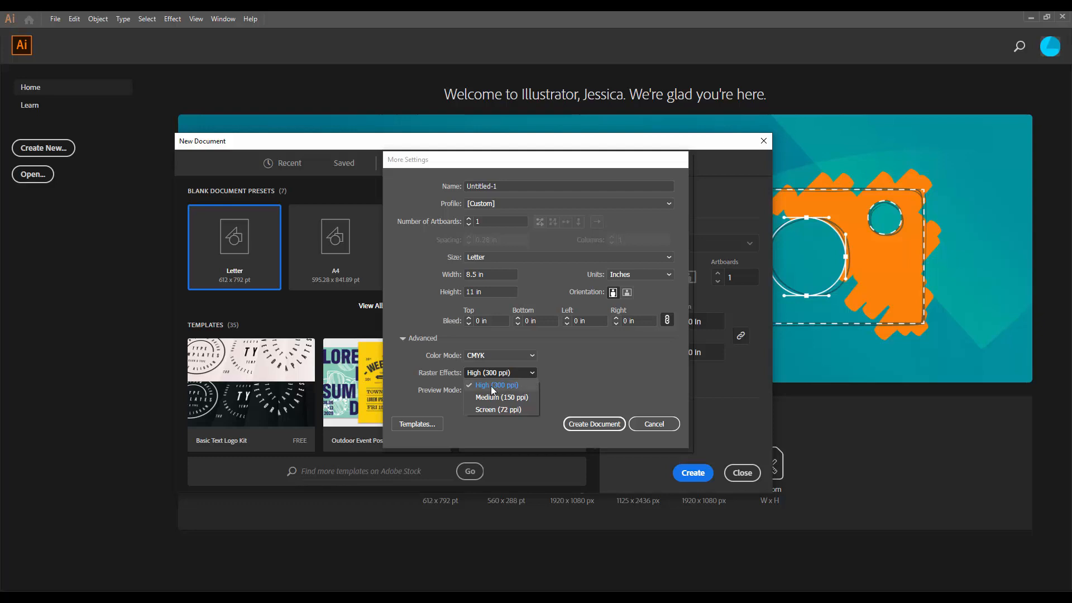
left_click(568, 375)
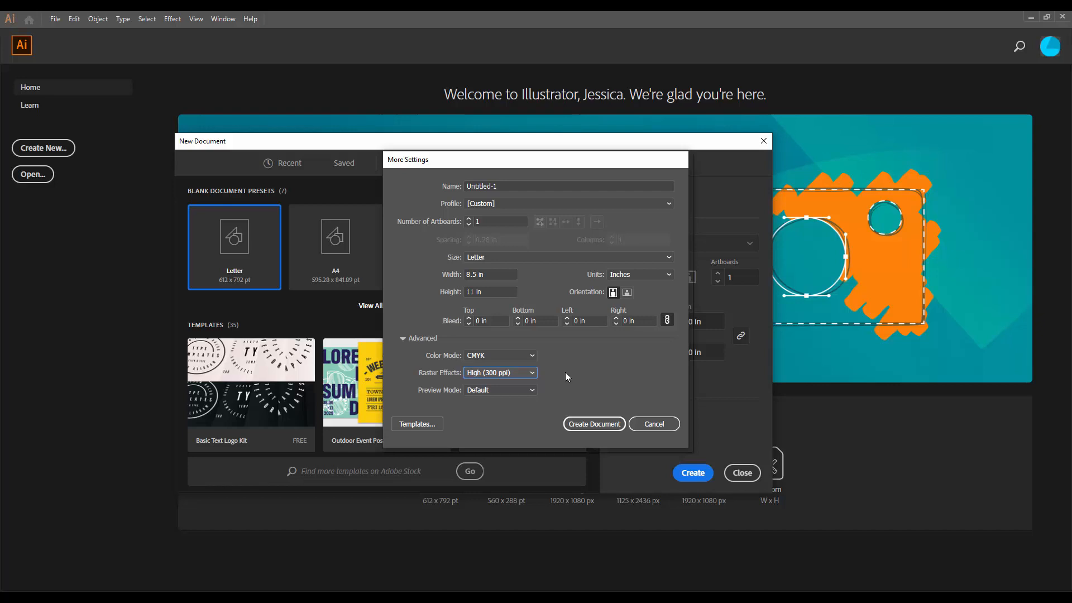
left_click(531, 390)
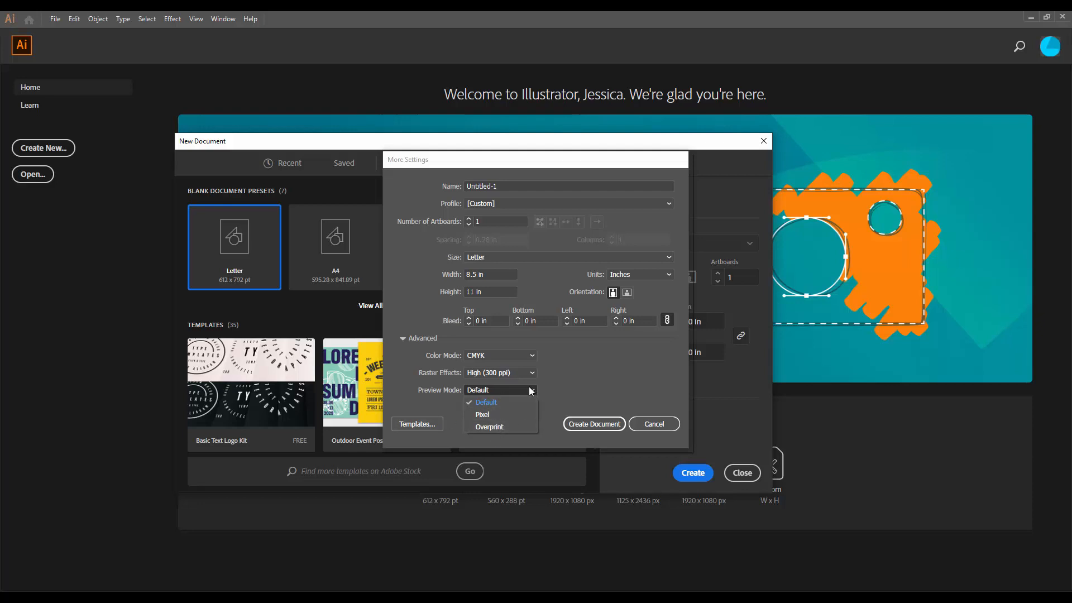
left_click(636, 379)
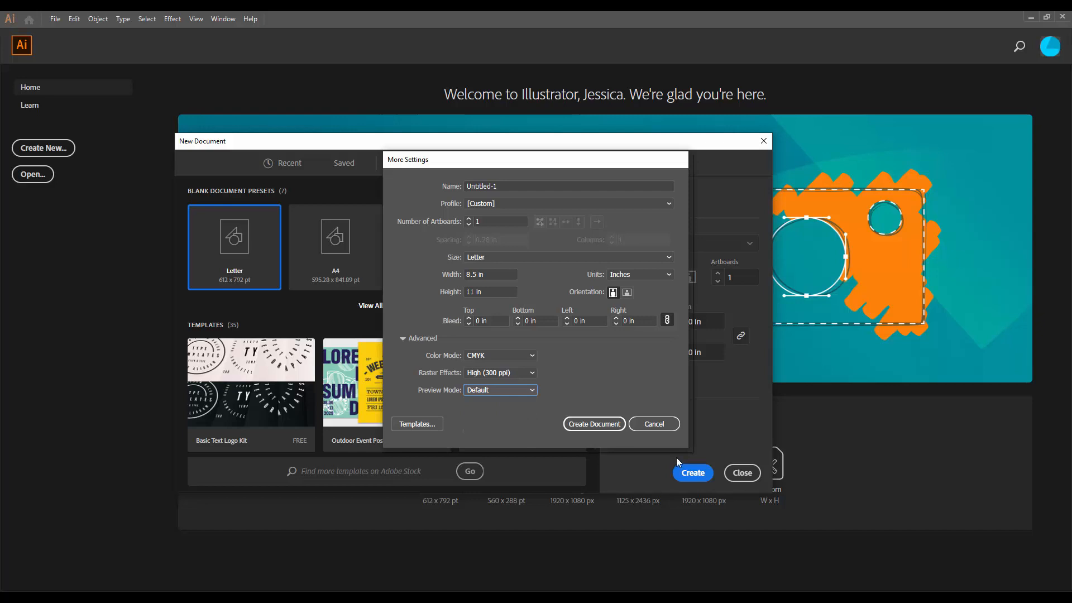
left_click(594, 423)
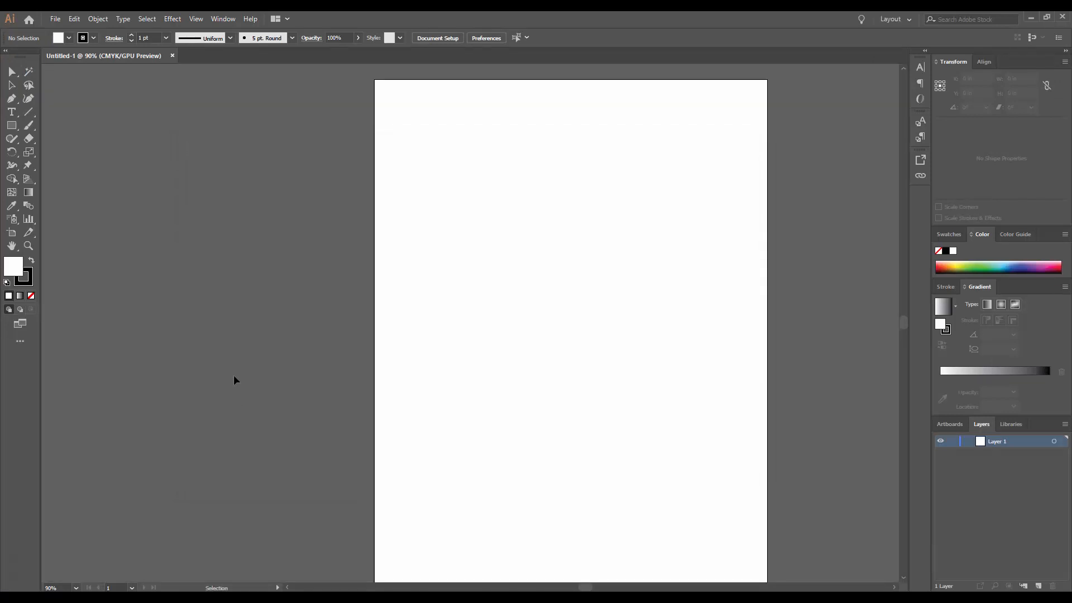
scroll(233, 379, "down", 1)
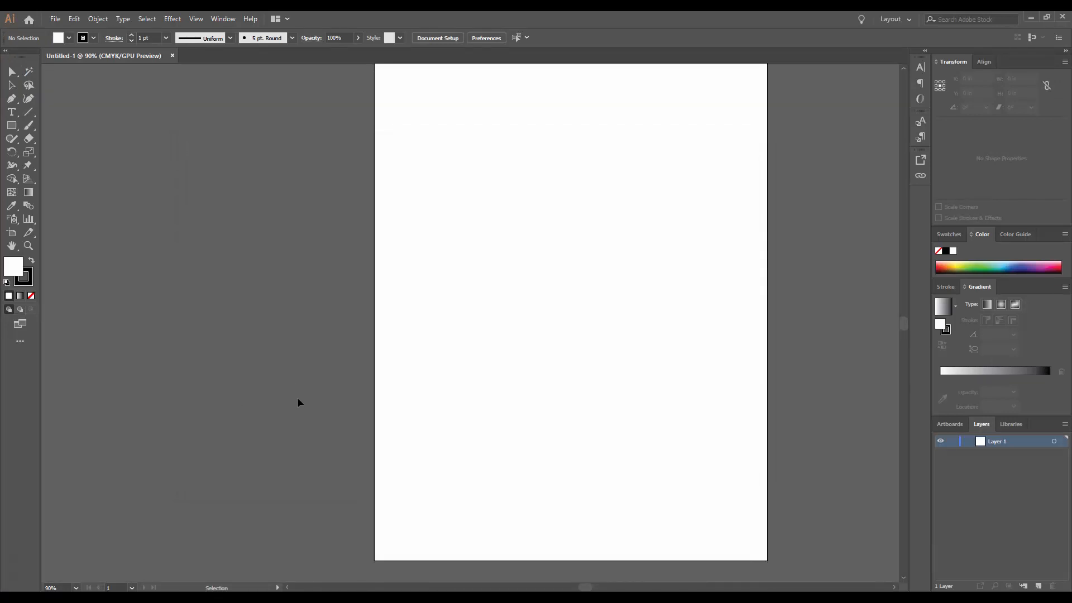
scroll(297, 397, "up", 1)
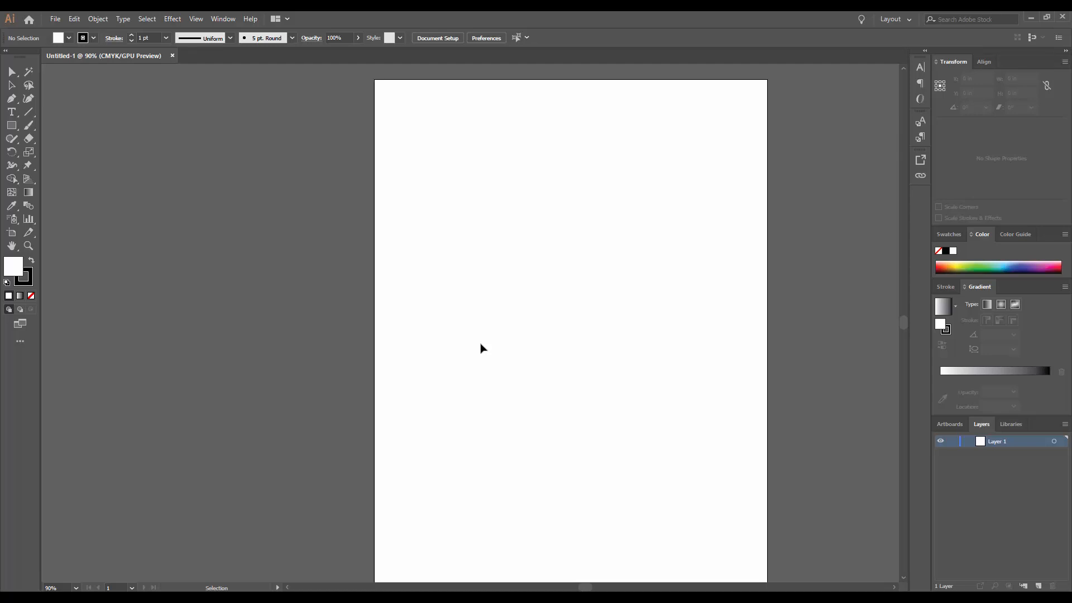
scroll(495, 289, "down", 1)
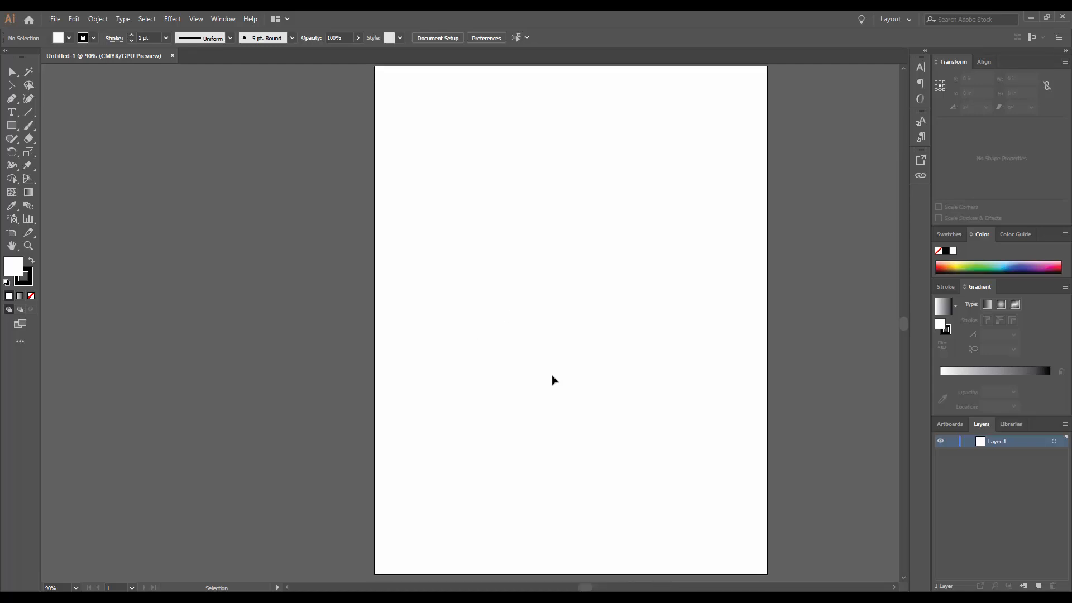
scroll(551, 380, "up", 1)
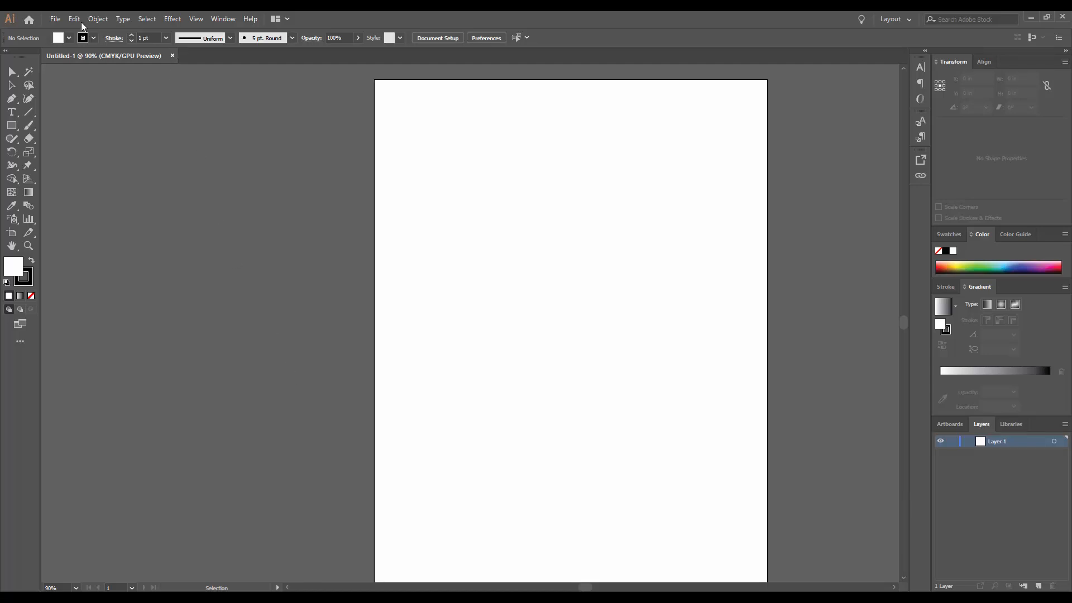
- Look through the available file, object, selection, effect and view commands
left_click(57, 21)
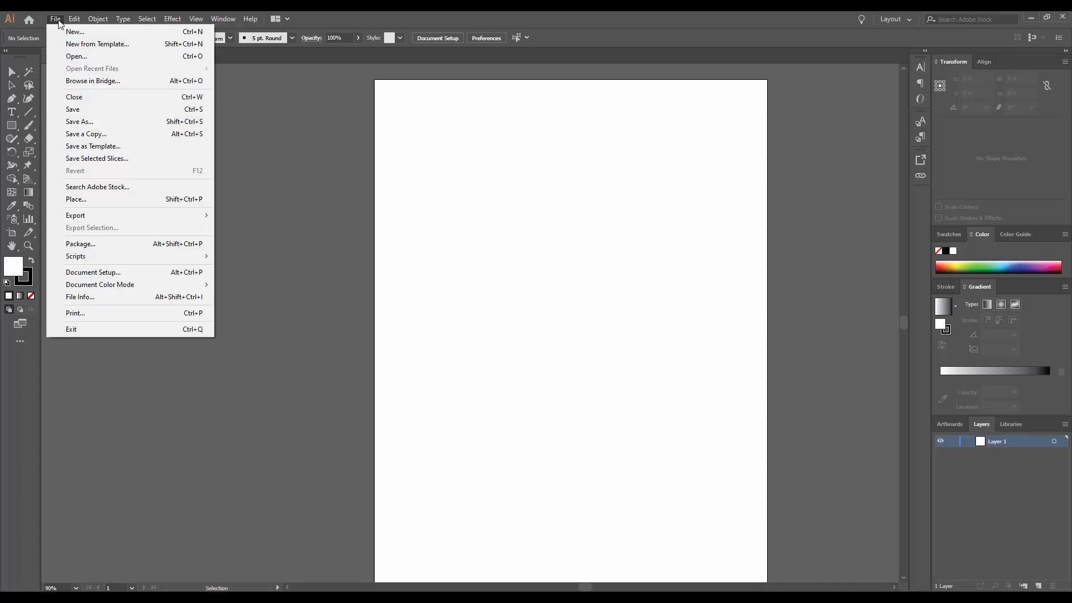
mouse_move(109, 218)
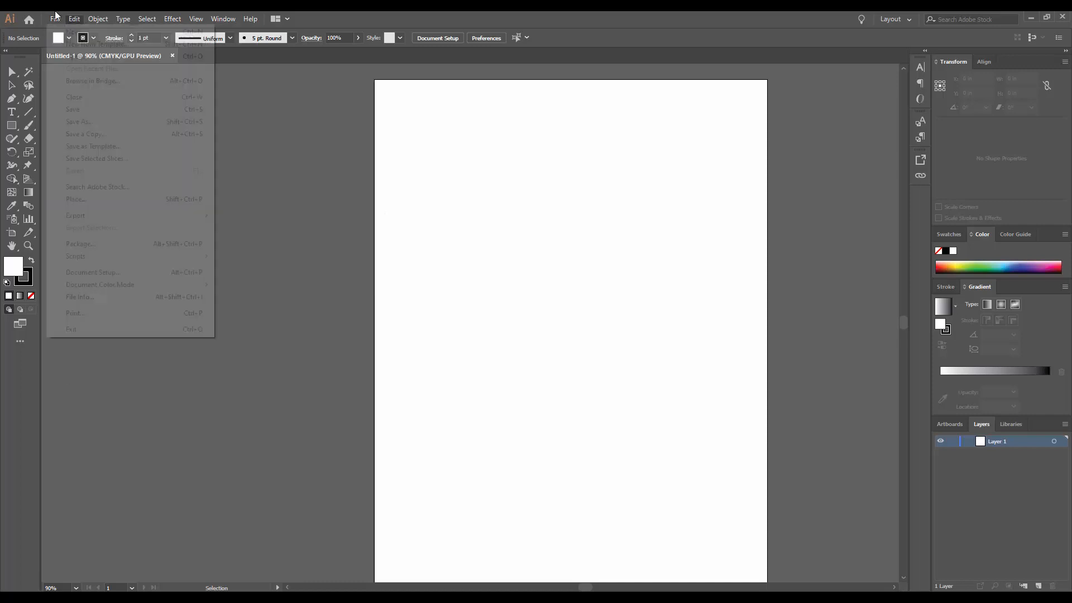
mouse_move(76, 20)
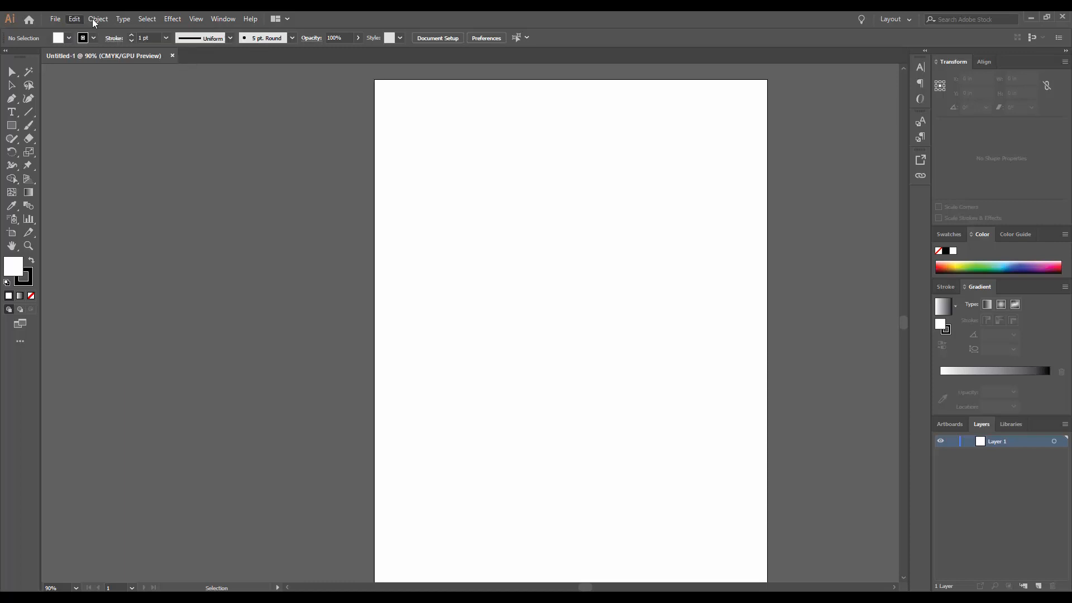
left_click(93, 18)
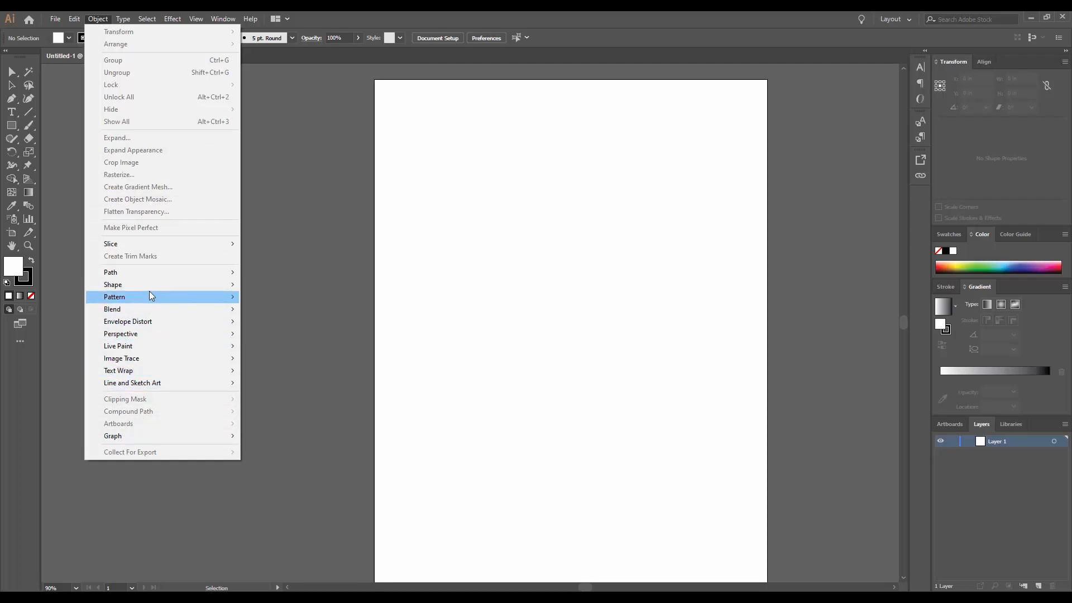
mouse_move(121, 17)
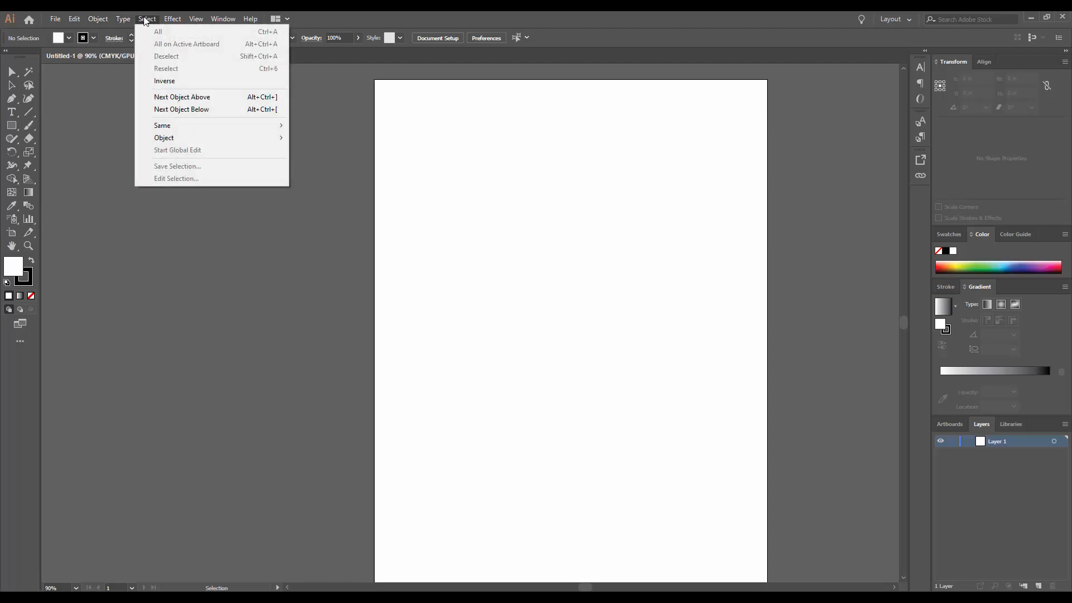
mouse_move(173, 20)
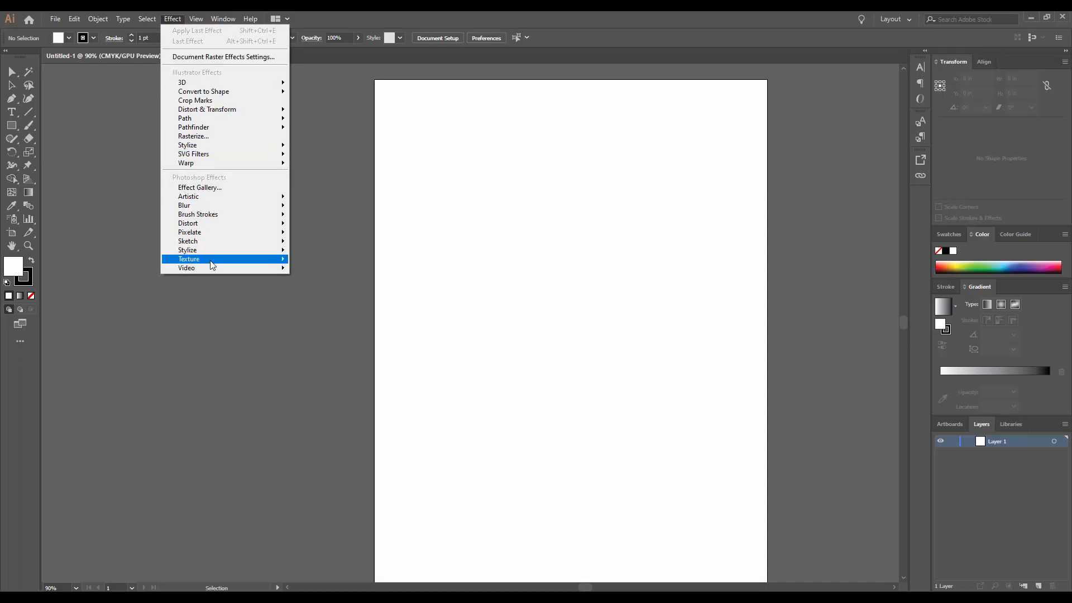
mouse_move(221, 230)
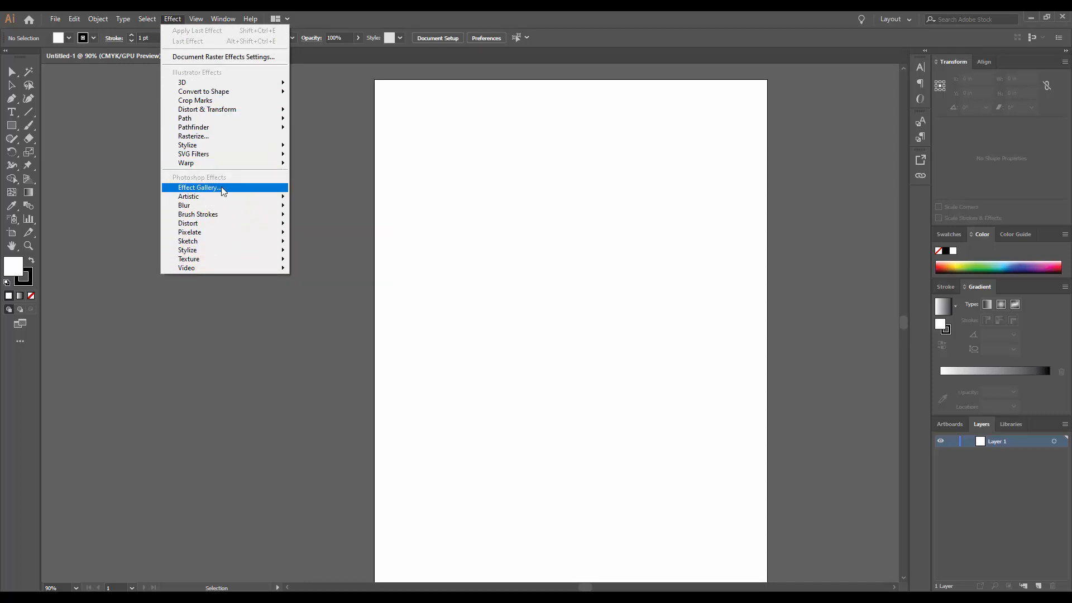
mouse_move(225, 147)
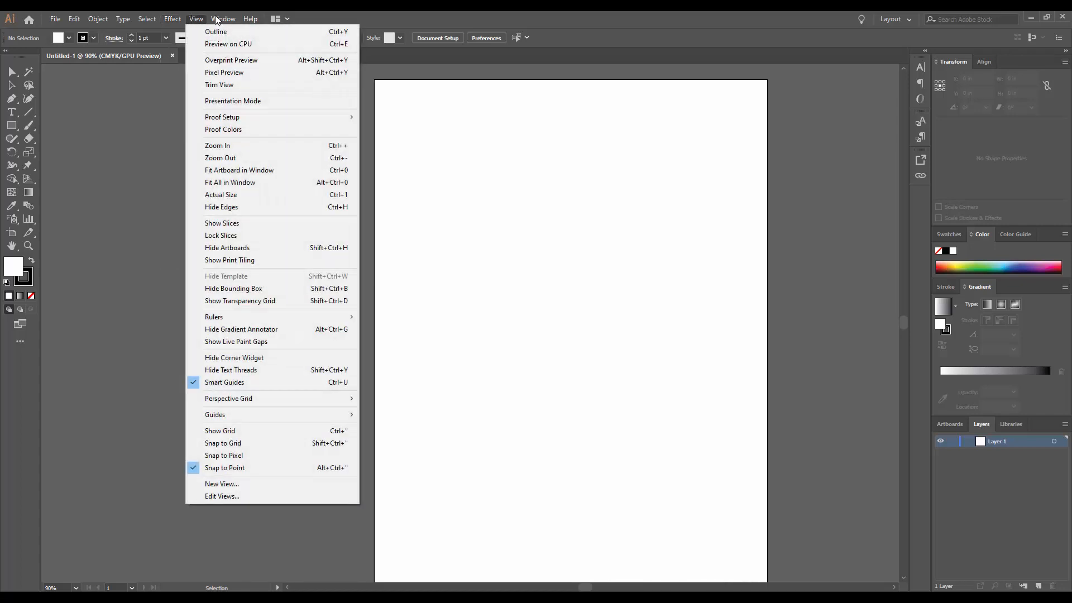
- Show the Brushes panel, close it again and review the list of available panels
mouse_move(225, 20)
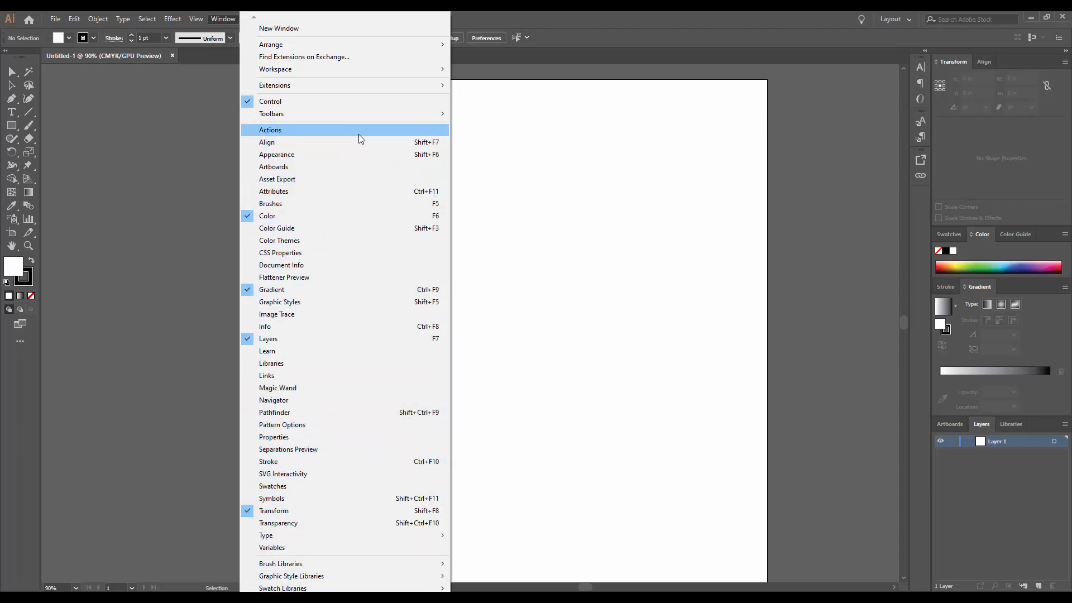
left_click(276, 204)
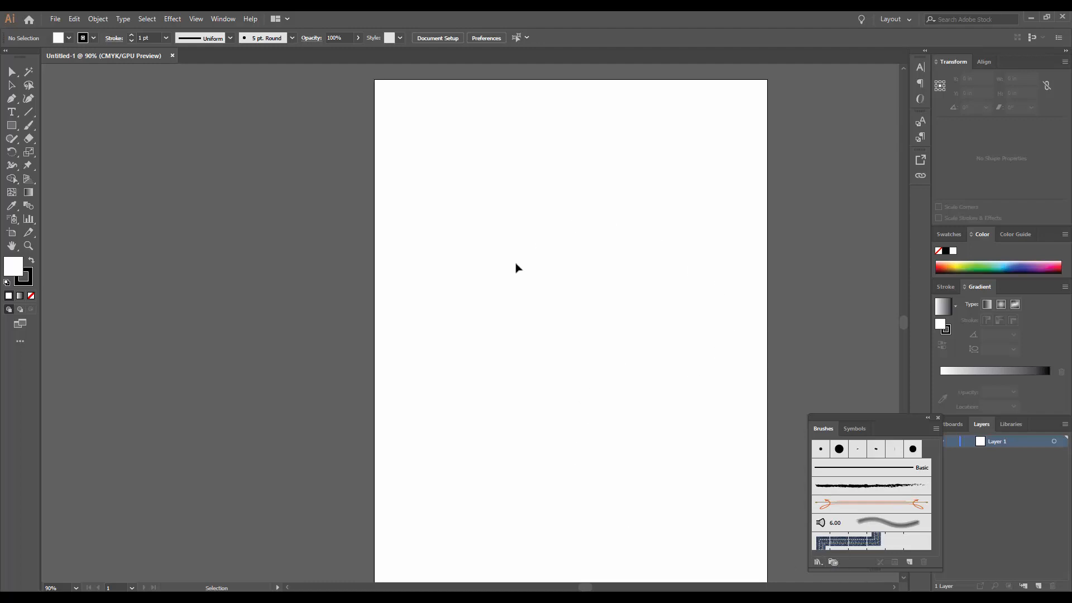
left_click(937, 417)
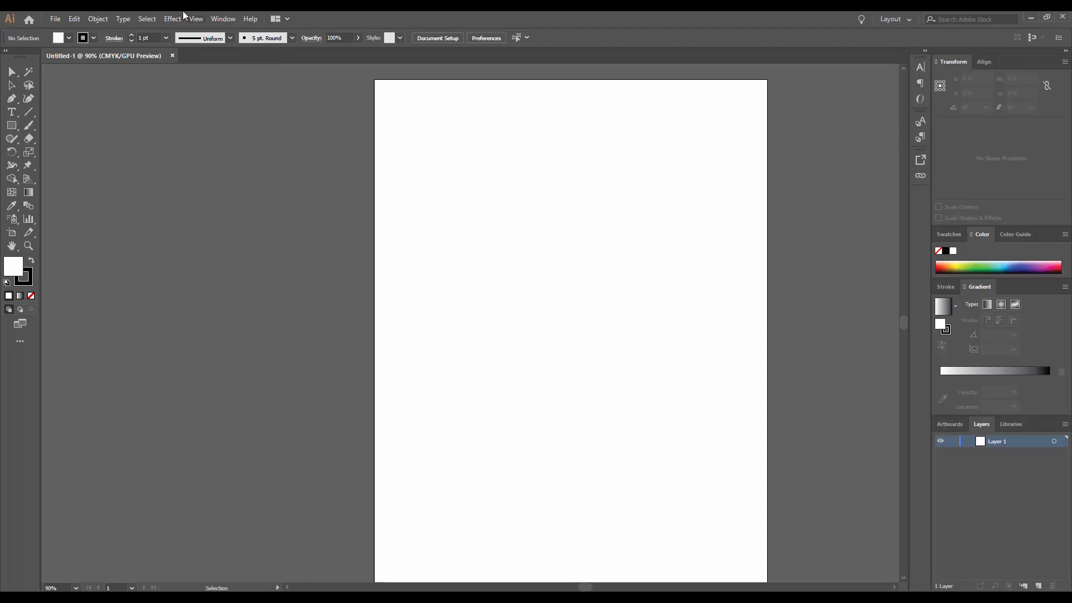
left_click(231, 19)
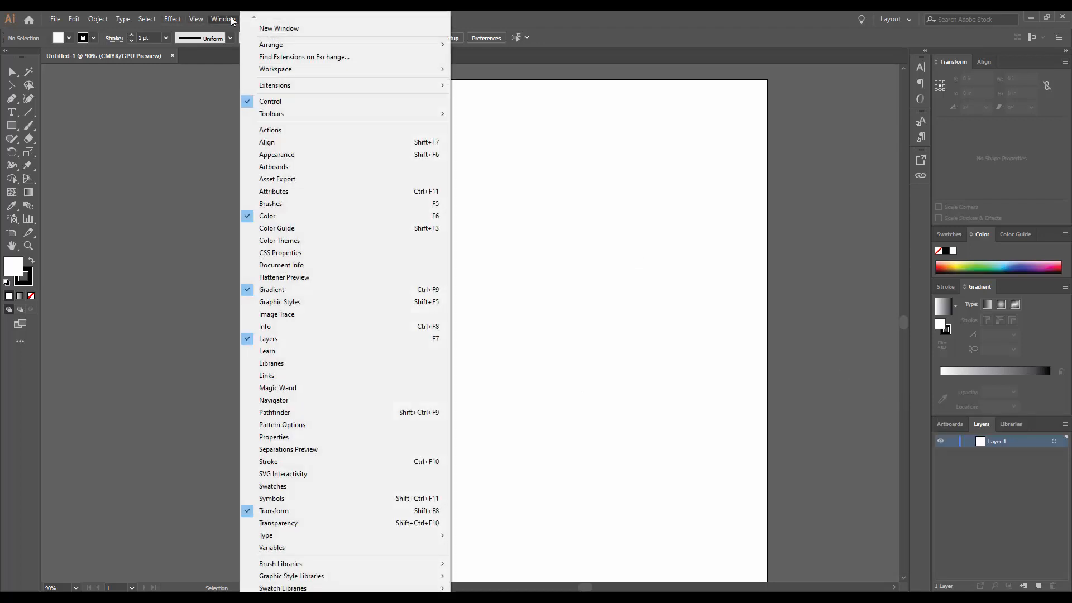
left_click(231, 20)
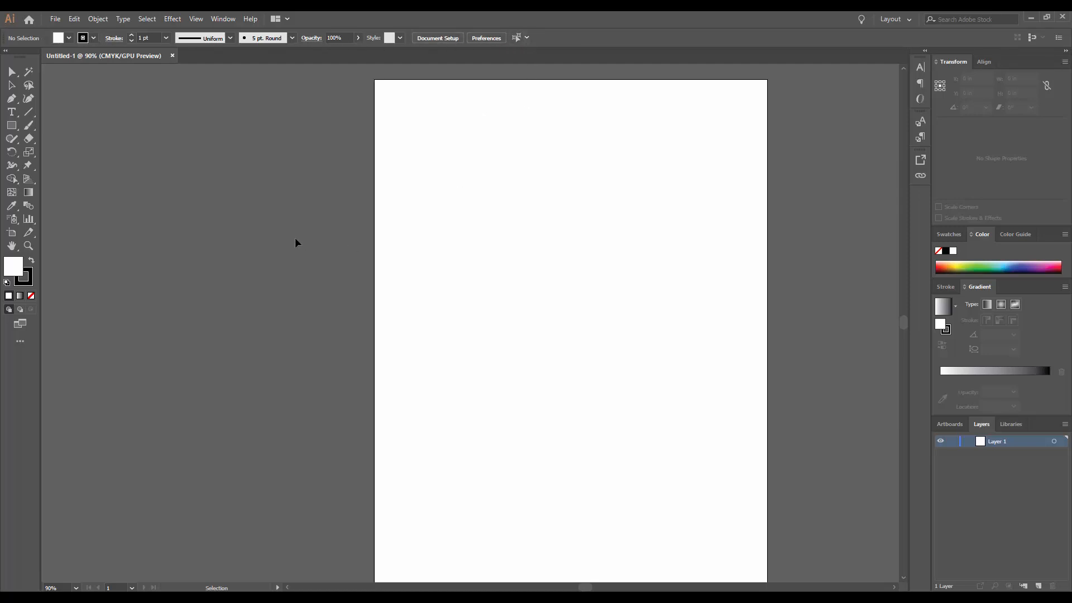
- Activate the Type tool and the Rectangle tool in turn, ending with the Direct Selection tool active
left_click(12, 114)
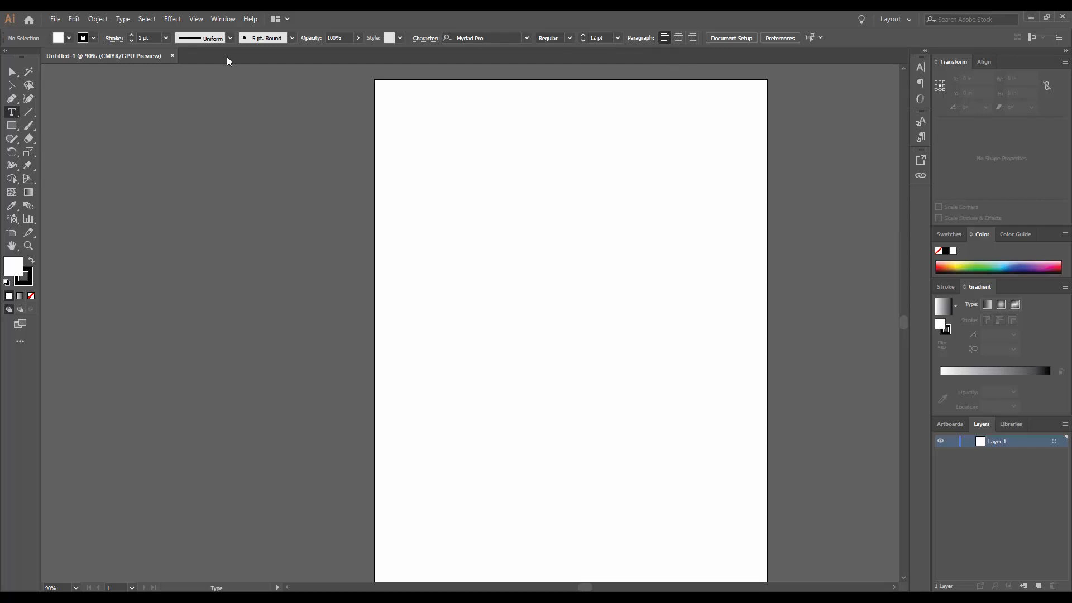
left_click(12, 127)
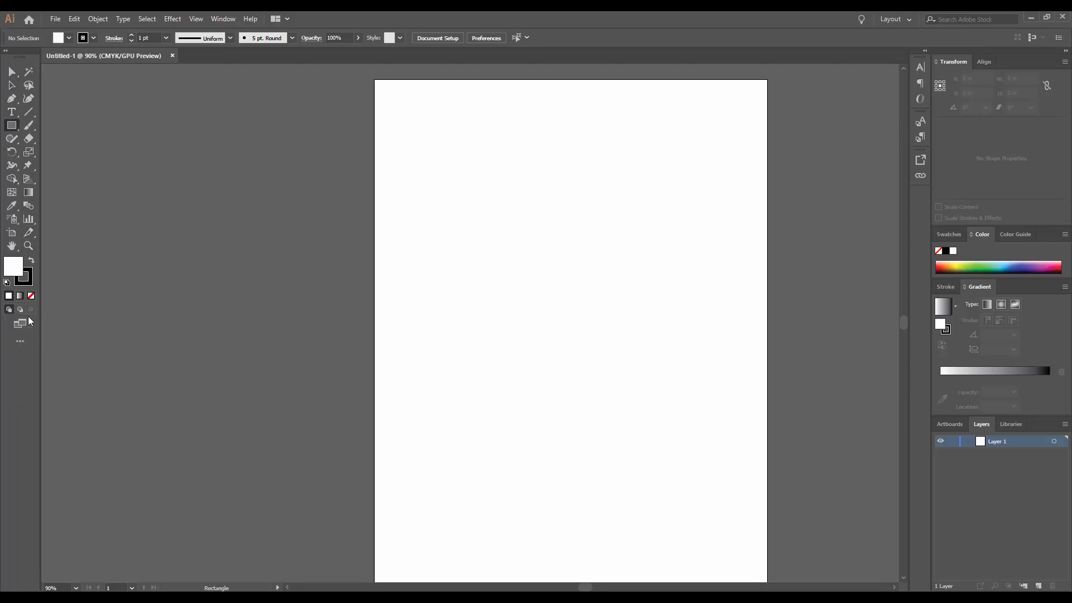
left_click(11, 86)
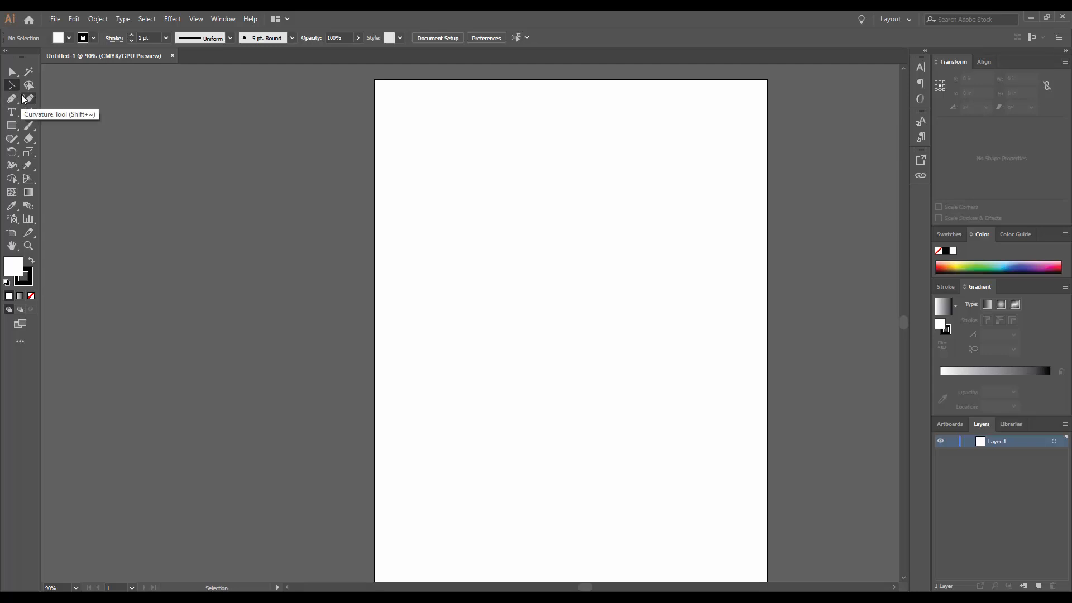